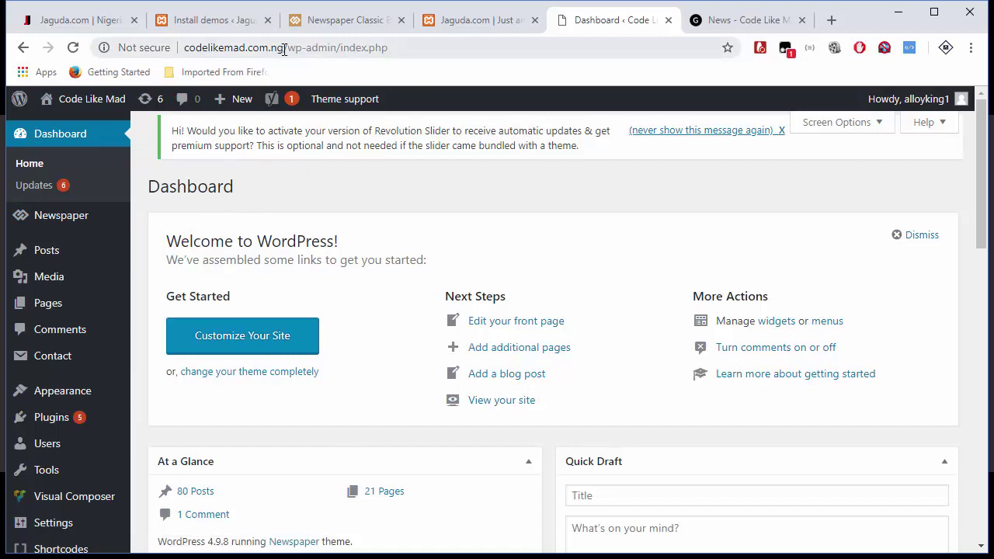
Permanently dismiss the Revolution Slider activation notice on the codelikemad.com.ng WordPress dashboard
drag(283, 47, 185, 49)
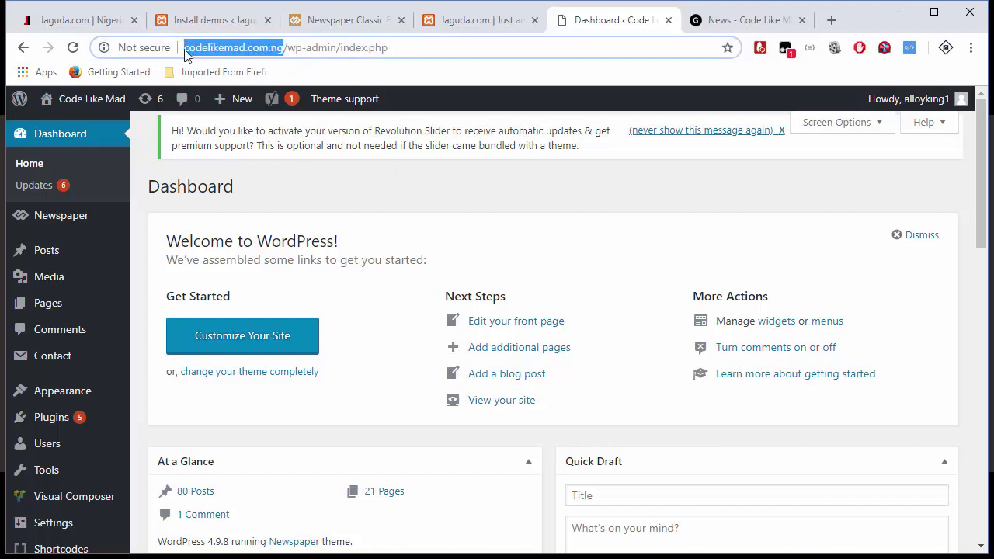
click(336, 183)
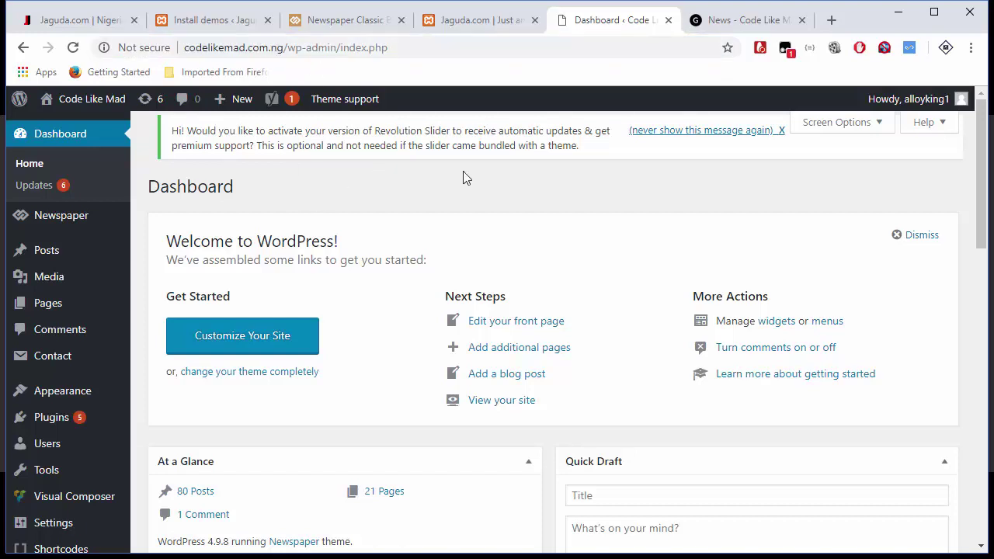
click(782, 131)
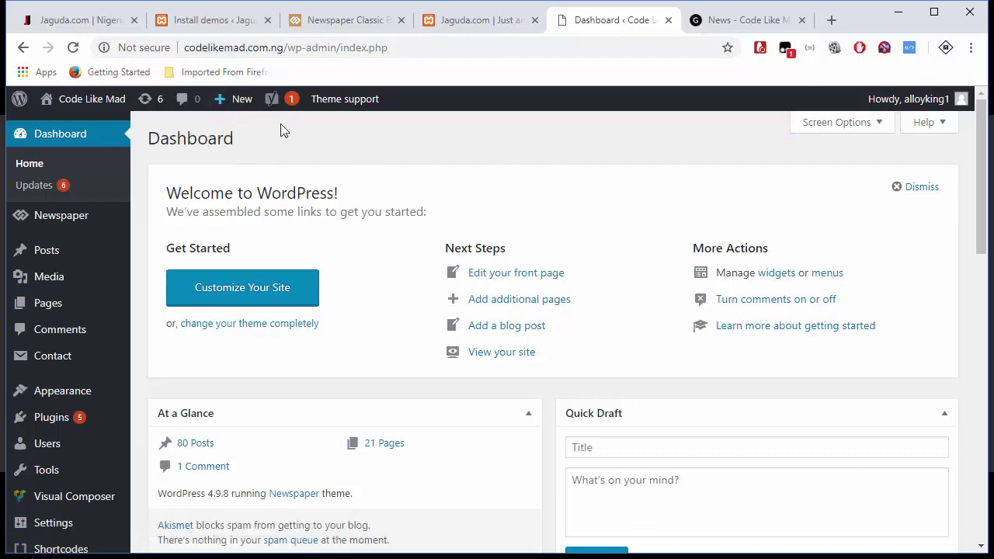
Check the admin address of the local Jaguda.com site and return to the Code Like Mad dashboard
click(220, 24)
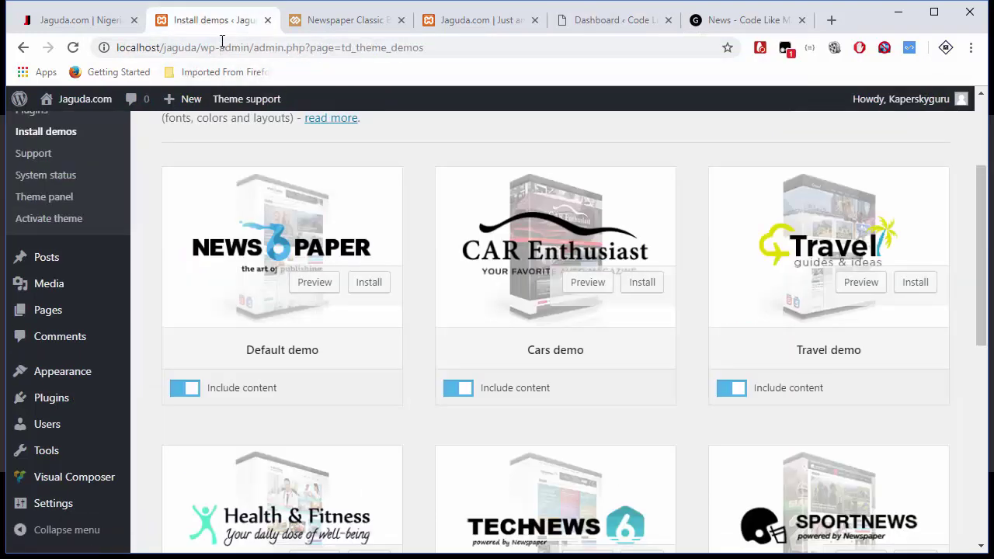
drag(138, 48, 243, 56)
click(243, 51)
click(631, 24)
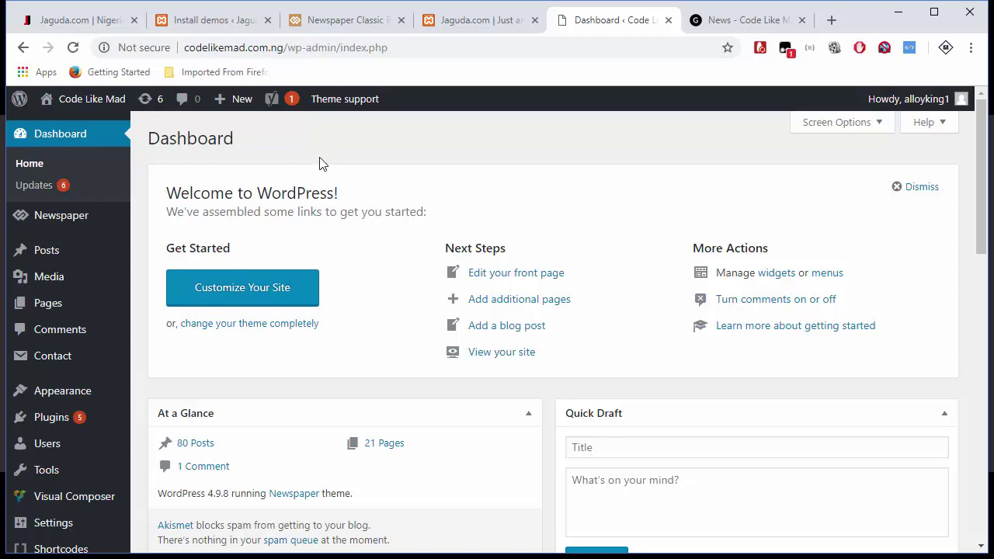
drag(240, 146, 150, 148)
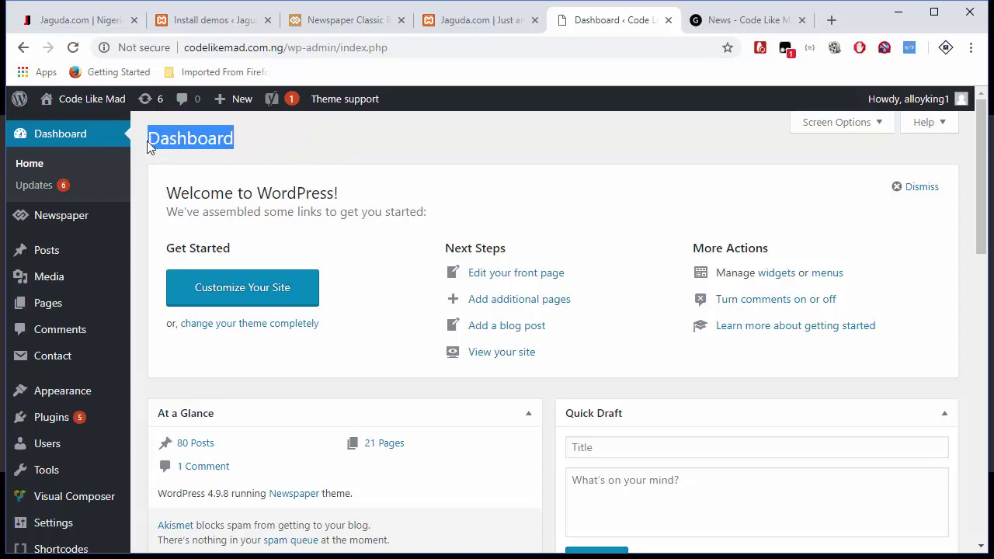
click(258, 156)
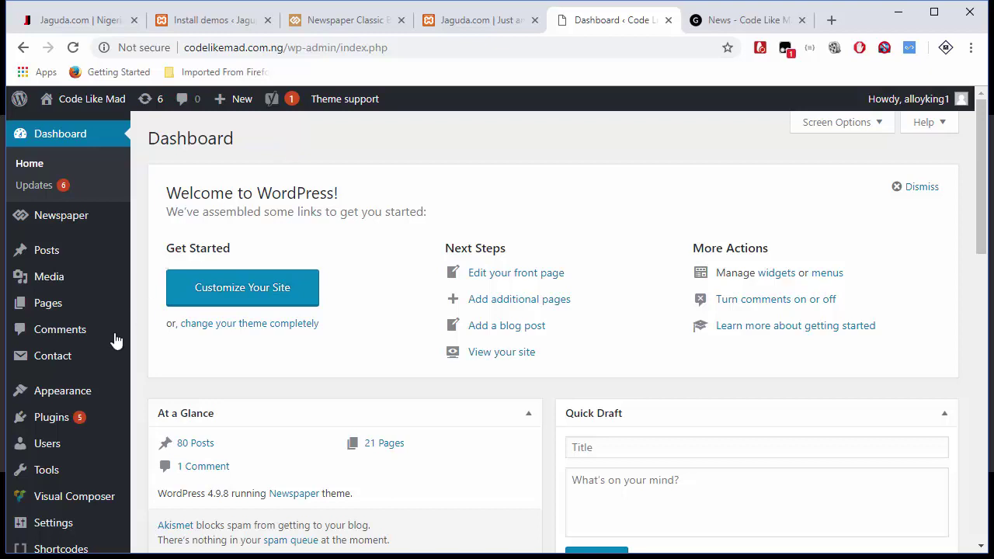
Open the theme .zip upload form from the installed themes, view the file chooser and cancel it without selecting a file
mouse_move(74, 394)
click(168, 394)
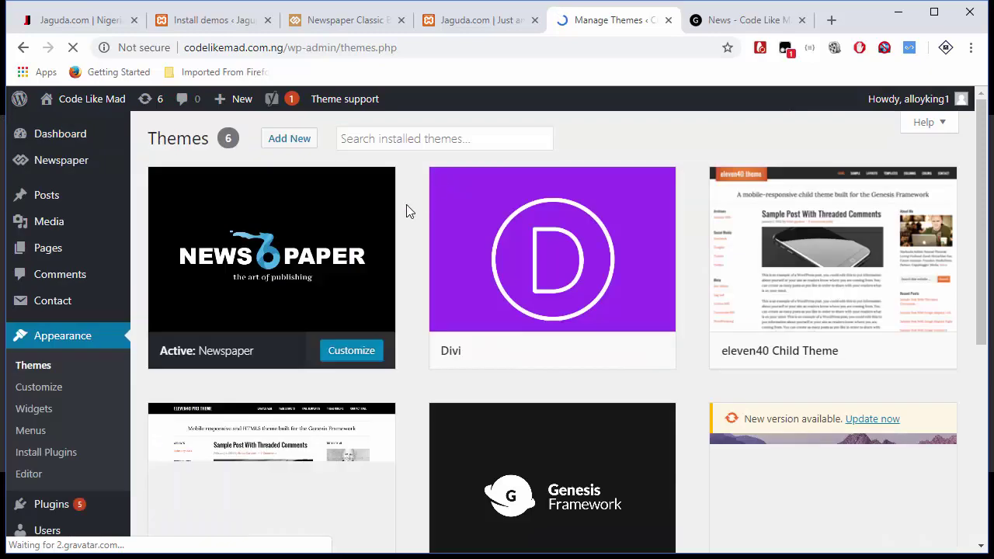
click(287, 146)
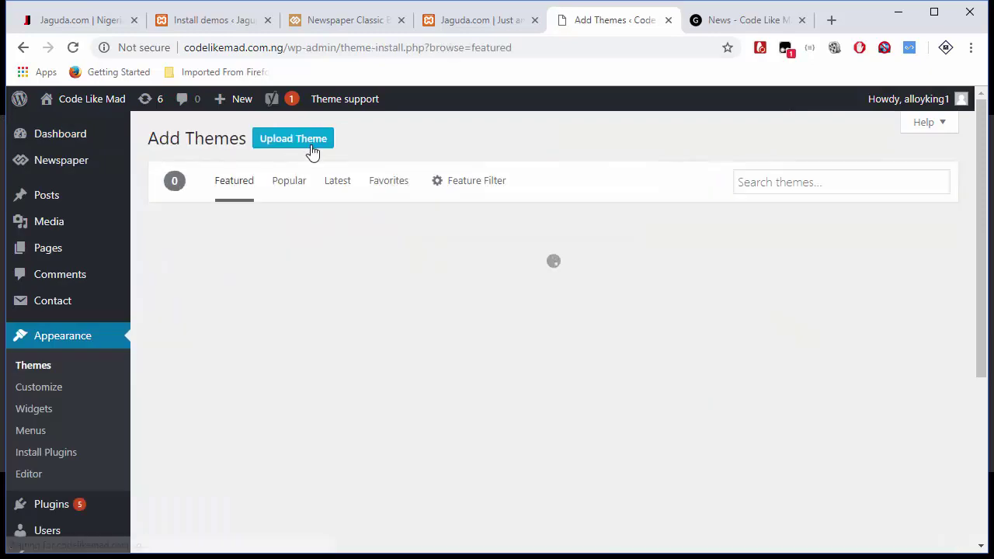
click(293, 145)
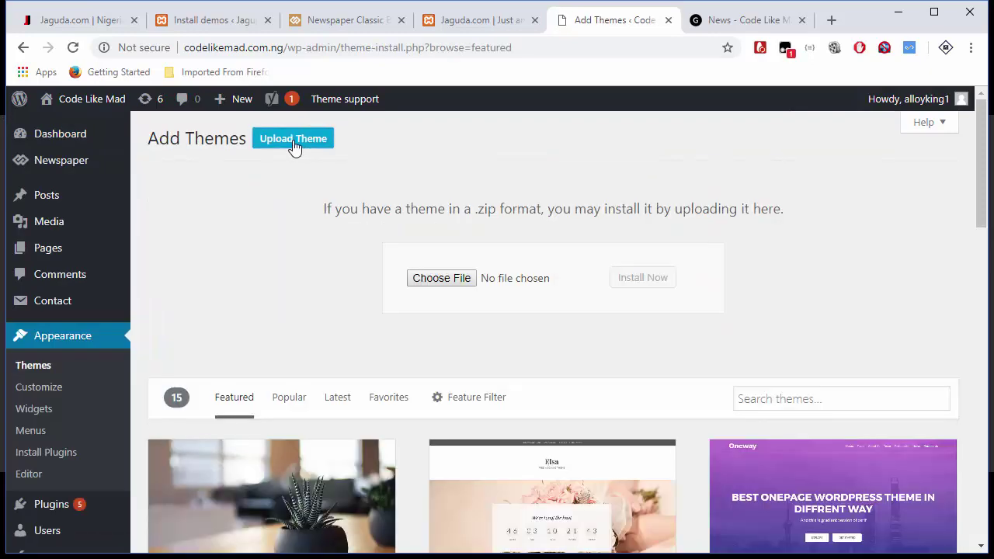
click(464, 283)
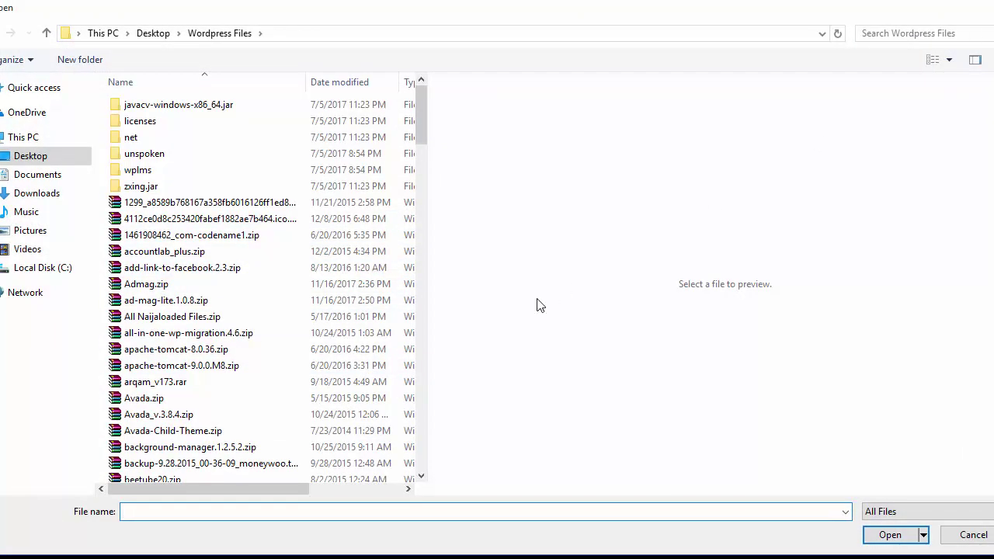
click(973, 535)
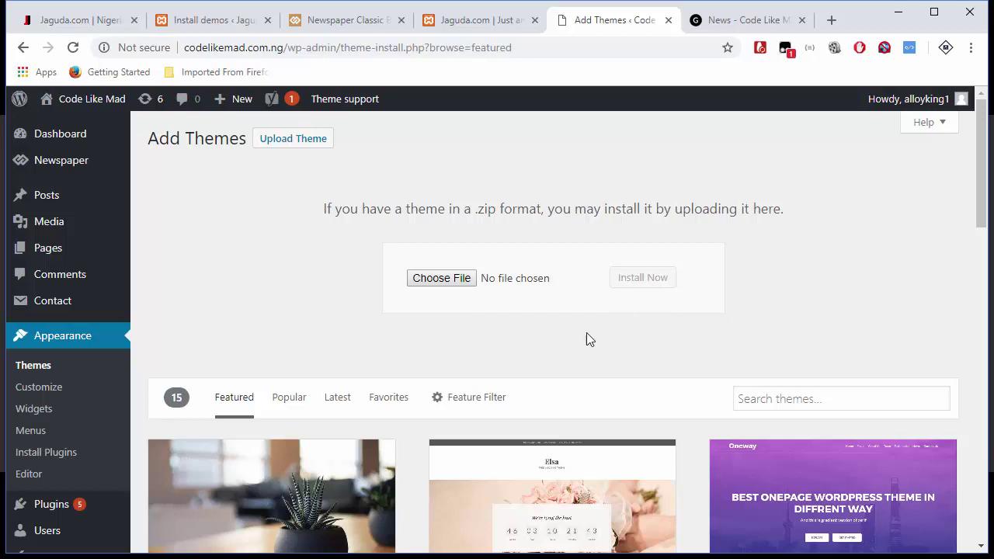
Return to the installed themes list and go back to the WordPress dashboard home
click(51, 364)
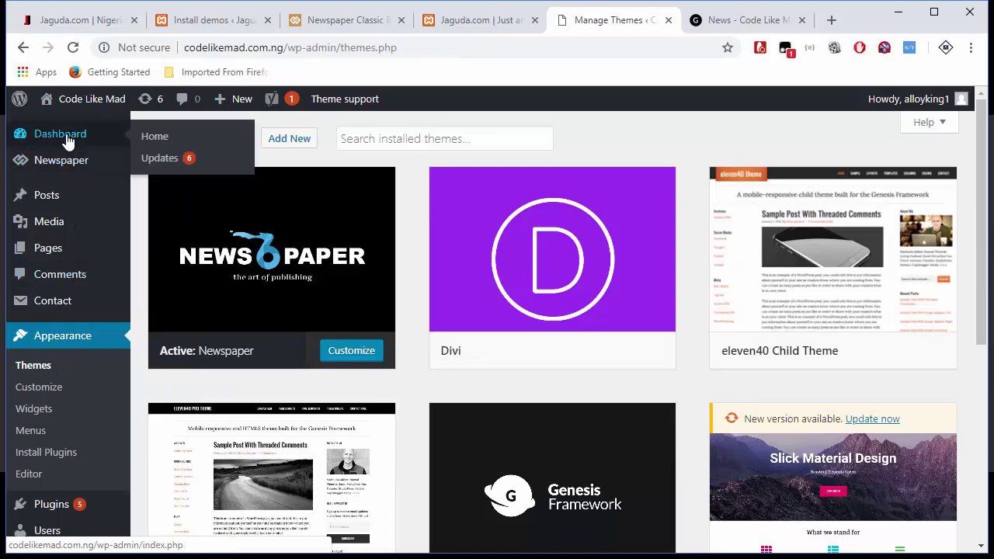
click(68, 139)
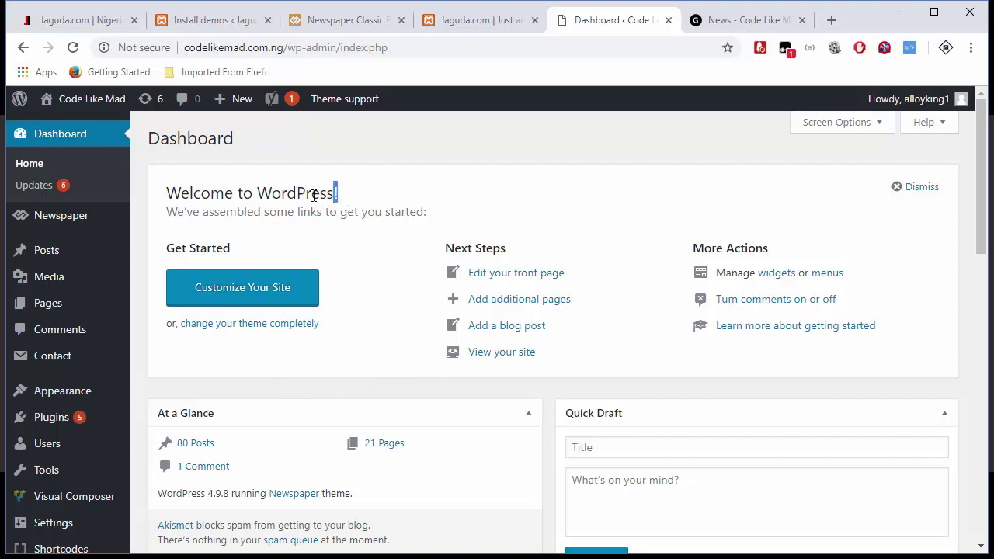
drag(334, 194, 257, 195)
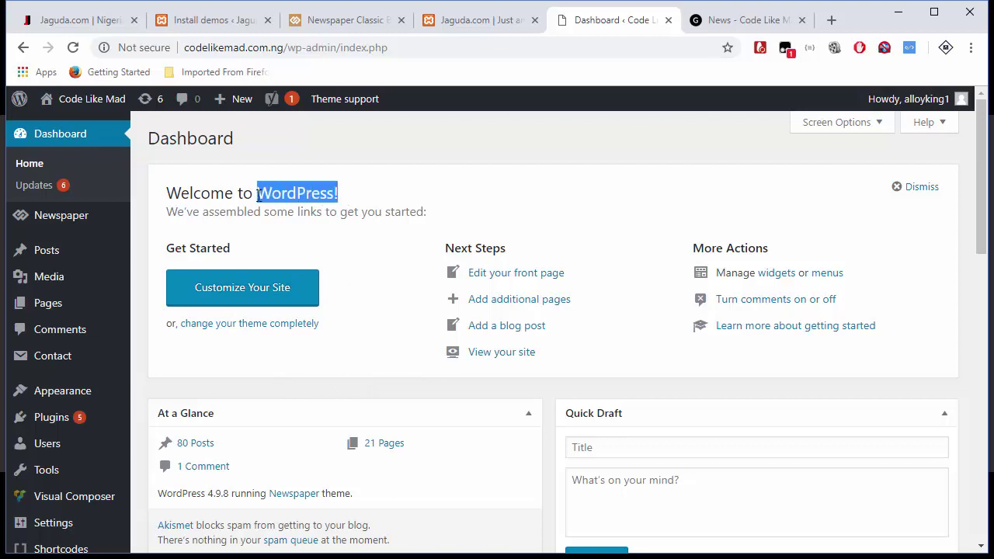
click(304, 194)
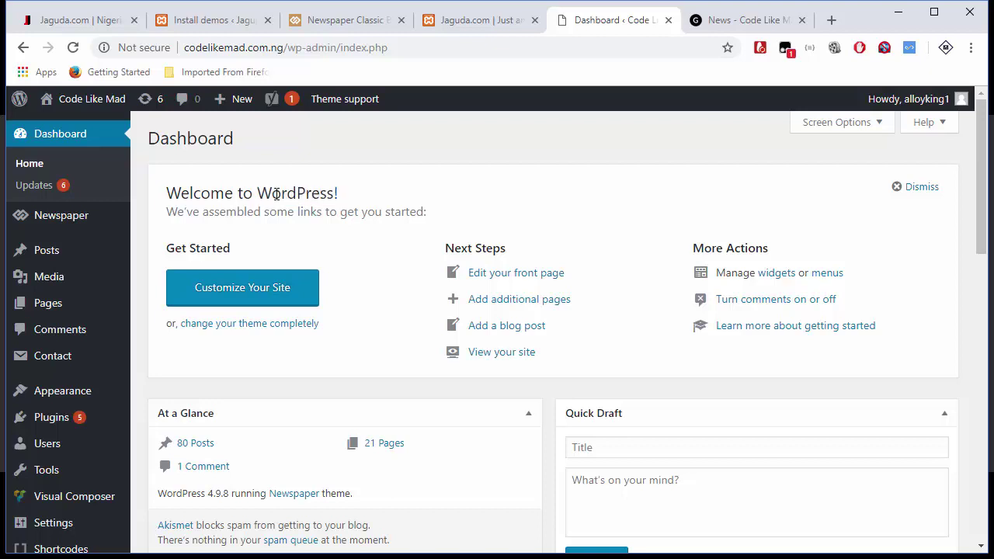
Open the Newspaper theme's premium plugins page and examine which bundled plugins are required, active or optional
mouse_move(82, 226)
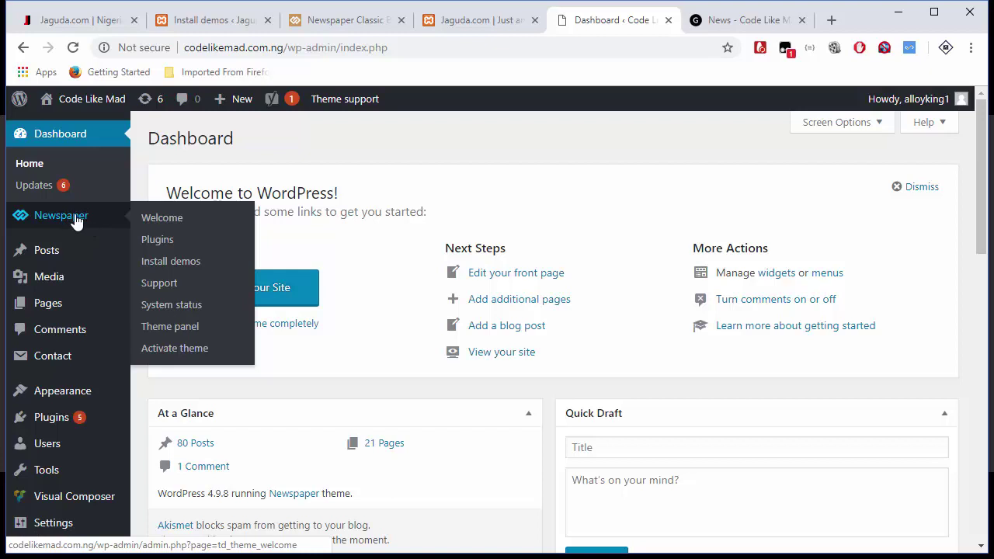
click(148, 218)
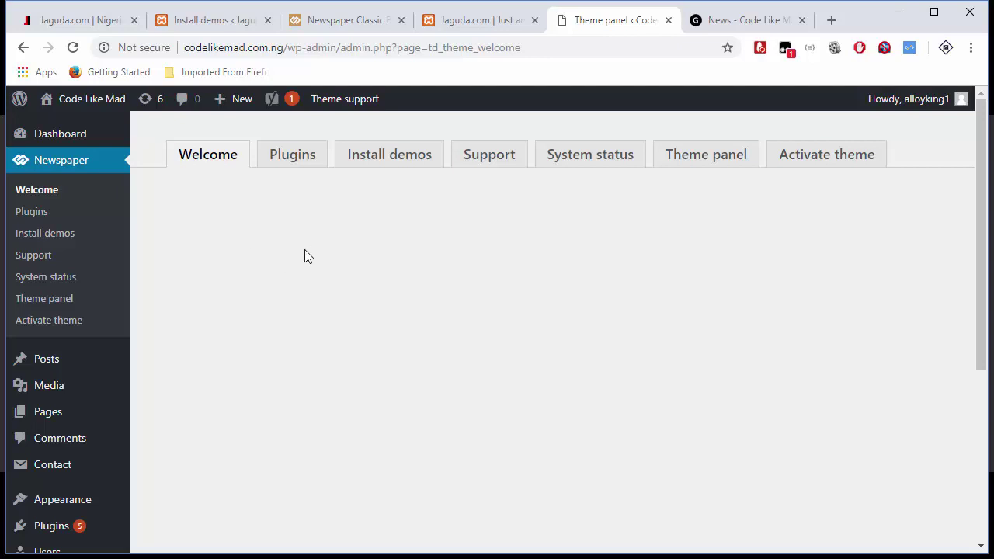
click(297, 164)
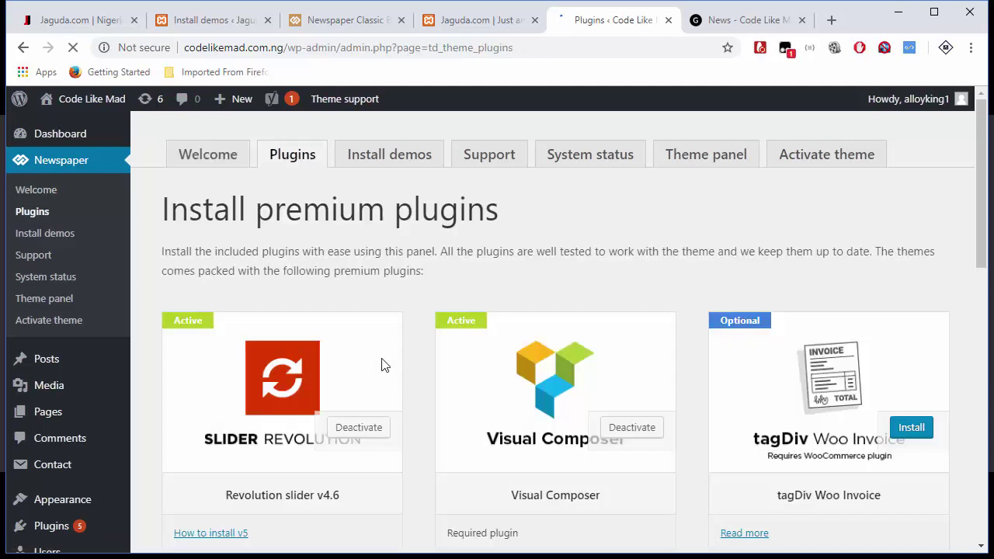
scroll(421, 453, down, 1)
scroll(422, 453, down, 1)
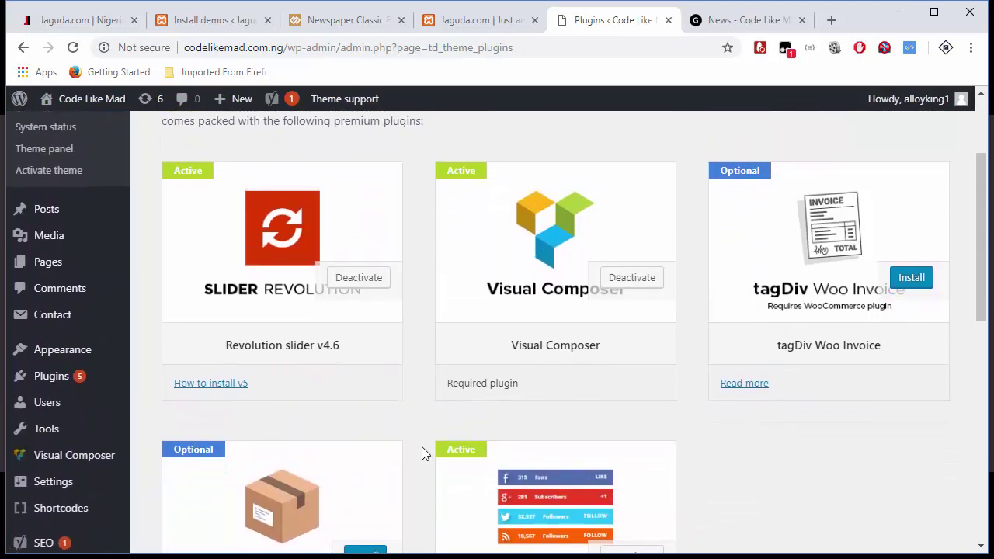
scroll(423, 454, down, 1)
scroll(424, 453, up, 1)
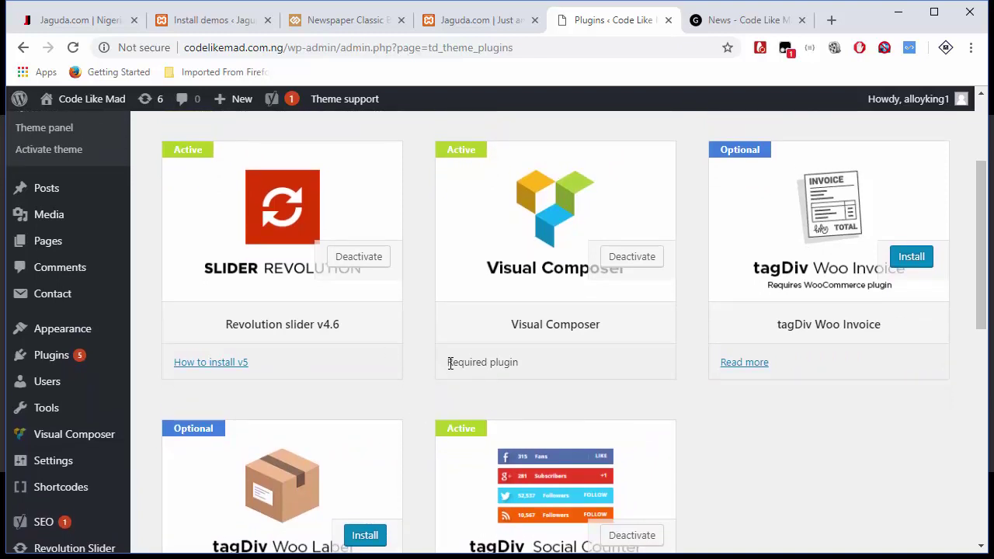
drag(450, 364, 519, 362)
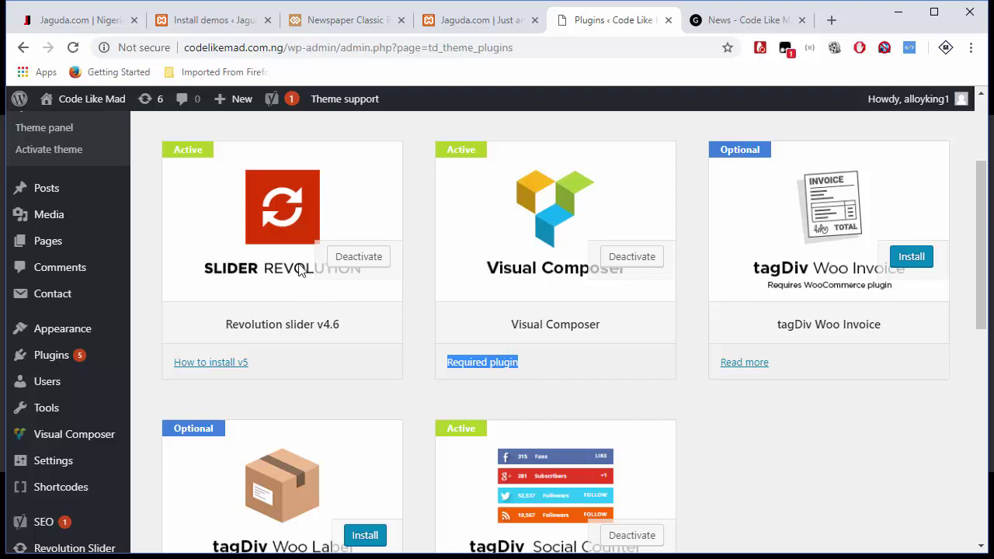
scroll(565, 455, down, 2)
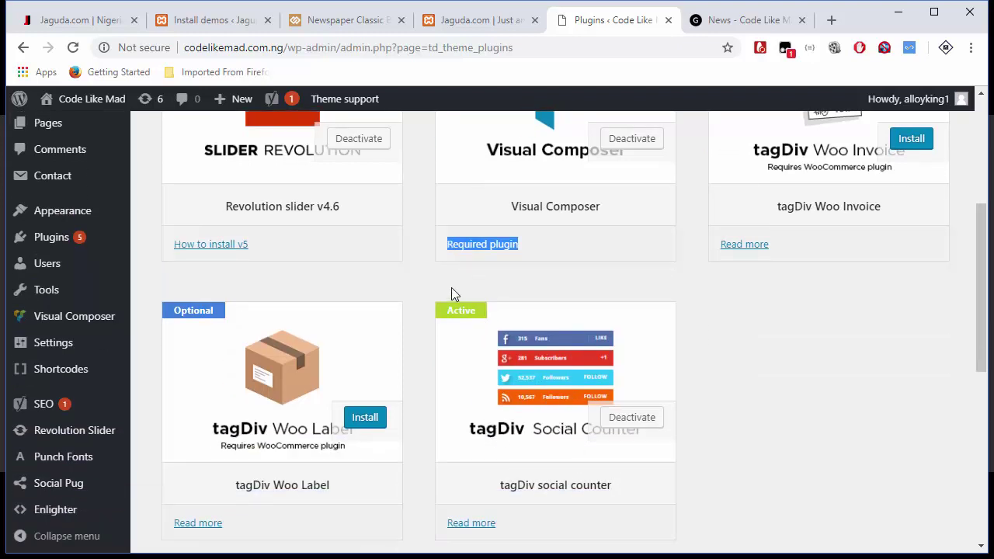
scroll(452, 292, up, 2)
click(415, 251)
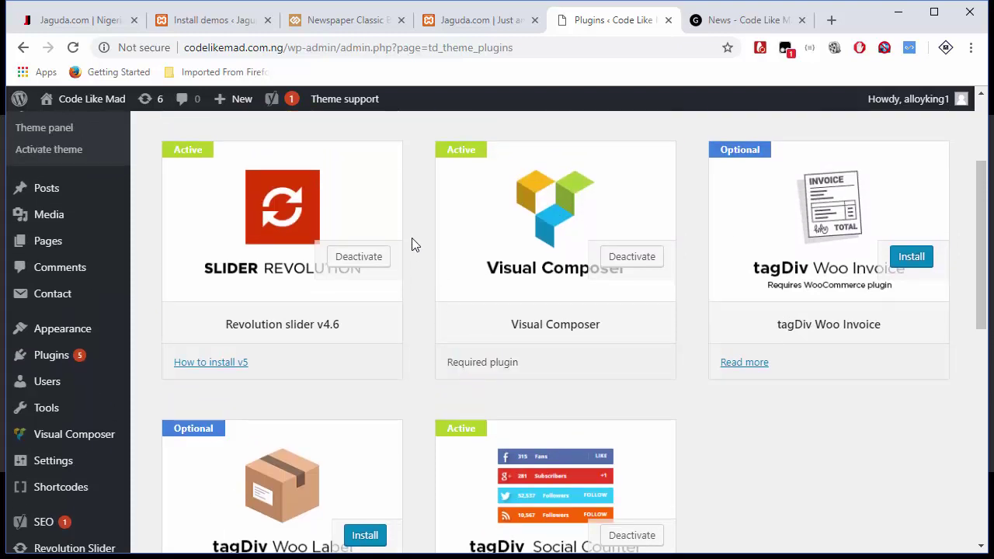
scroll(413, 244, up, 2)
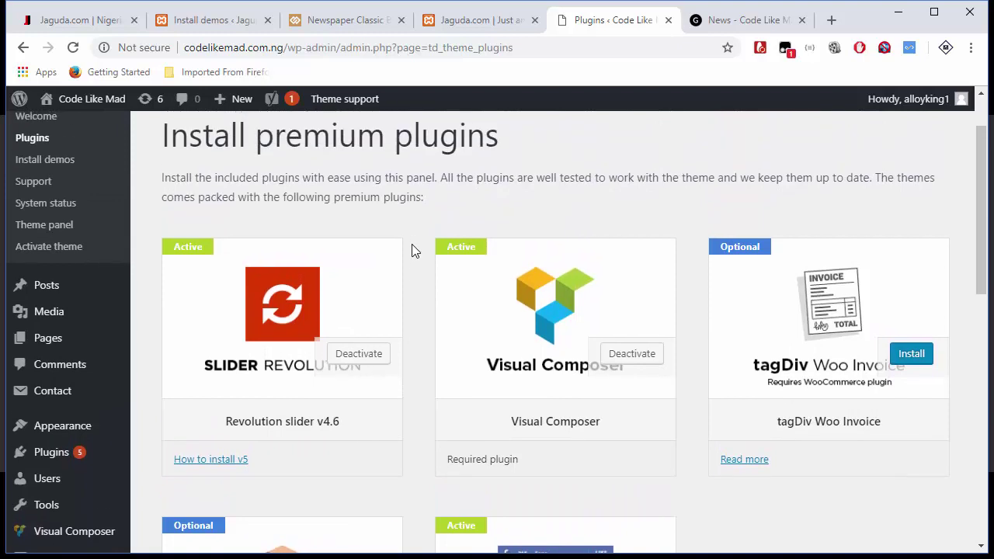
scroll(413, 251, up, 1)
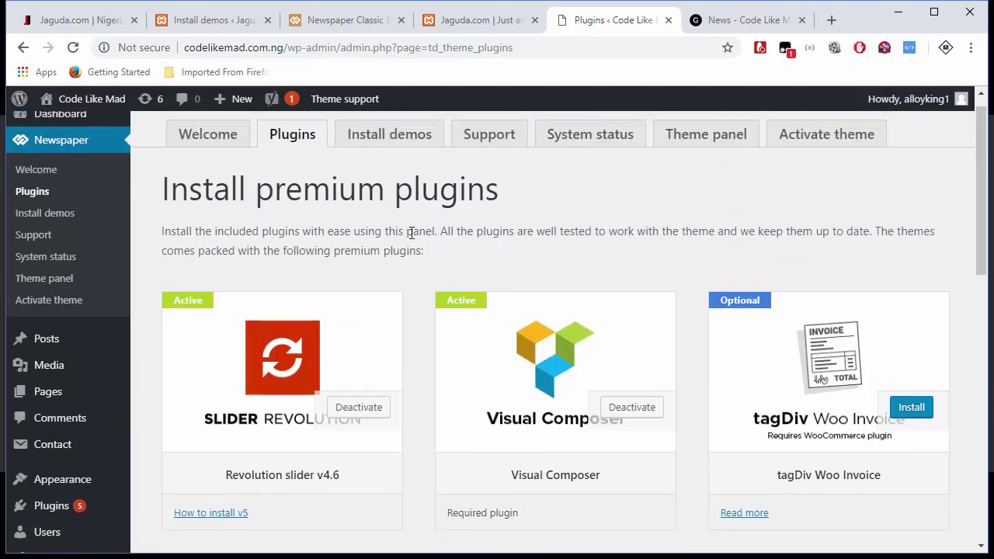
View the front page of the local Jaguda.com site and return to the Code Like Mad premium plugins page
click(487, 20)
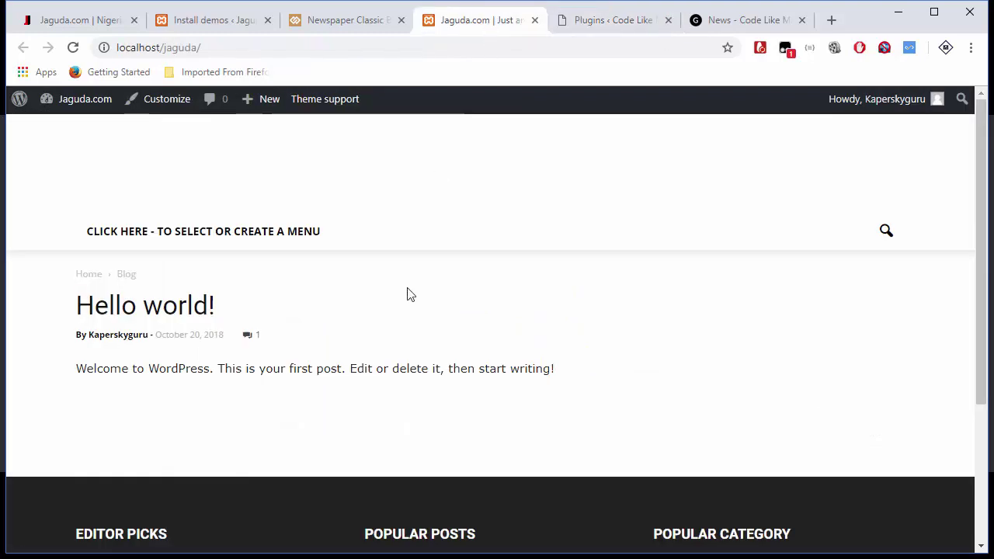
scroll(406, 292, down, 2)
scroll(406, 293, up, 1)
scroll(380, 272, down, 1)
scroll(347, 248, up, 2)
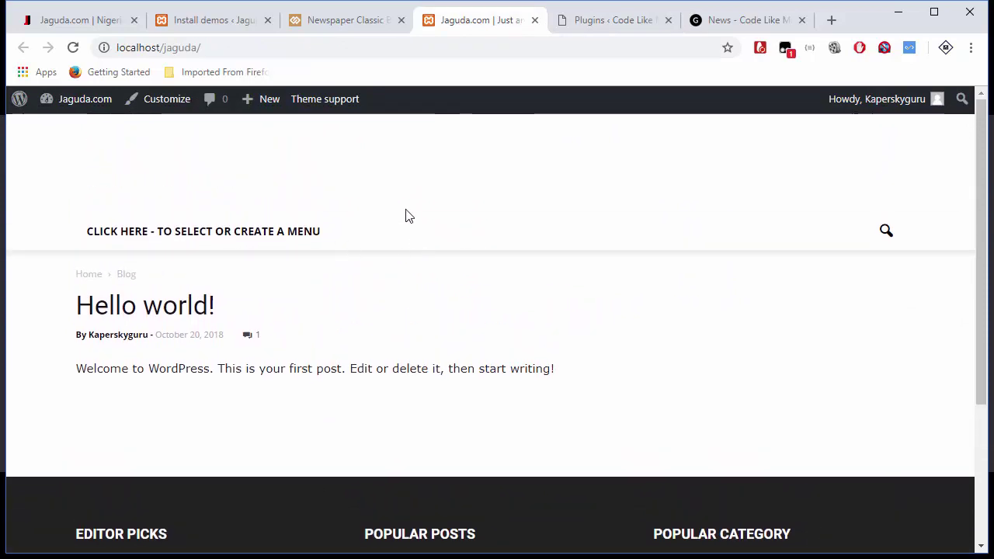
click(584, 23)
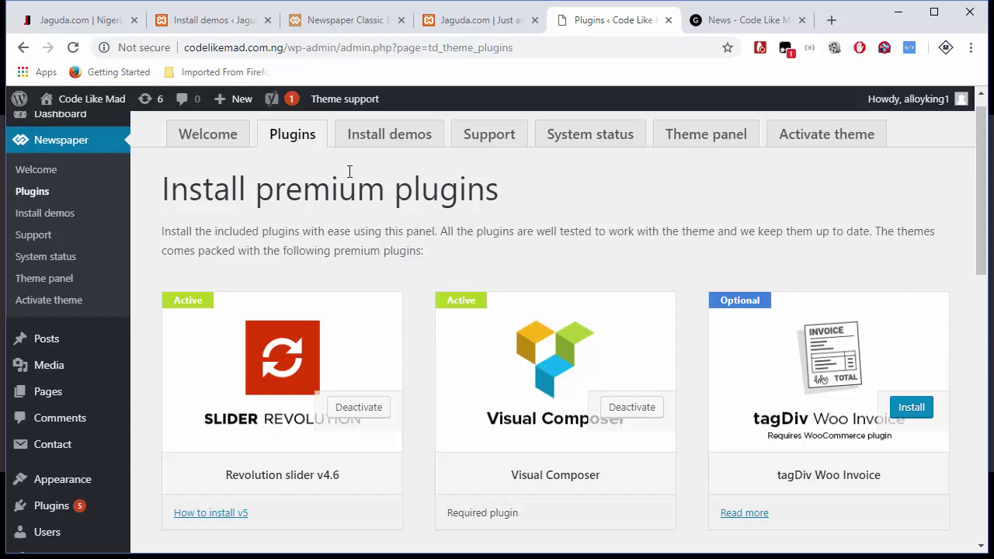
Open the Newspaper theme's demo installation page and look through the available demos
click(396, 144)
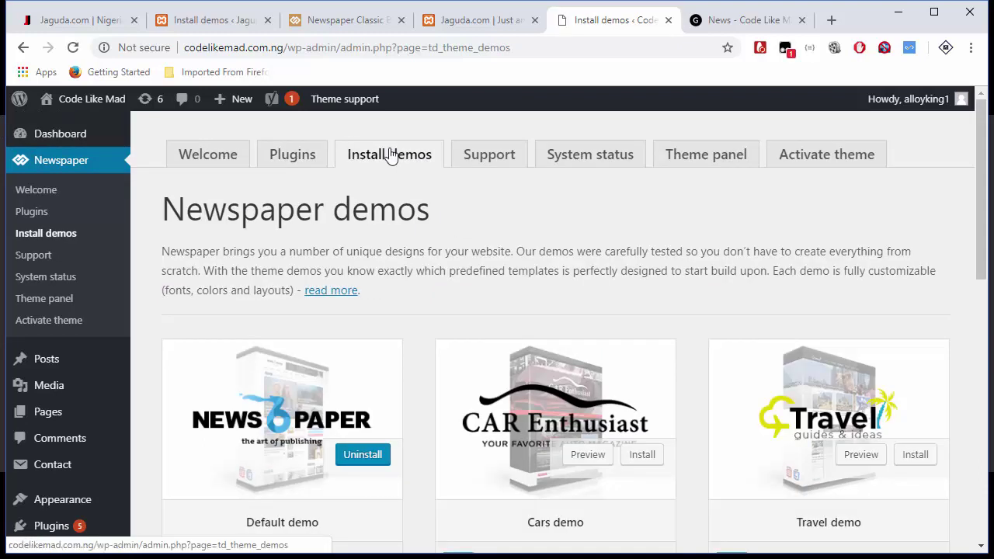
scroll(432, 431, down, 8)
scroll(408, 321, up, 5)
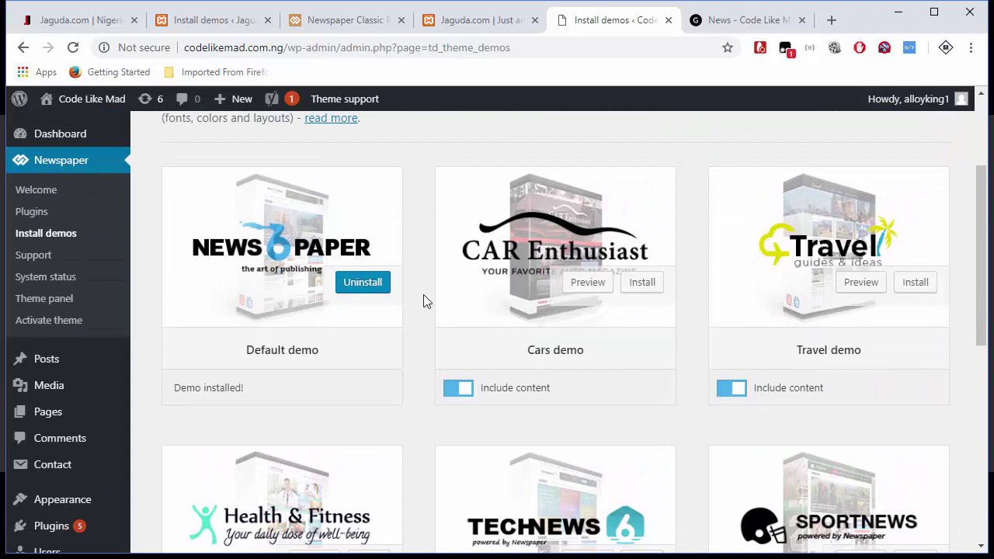
scroll(424, 296, up, 1)
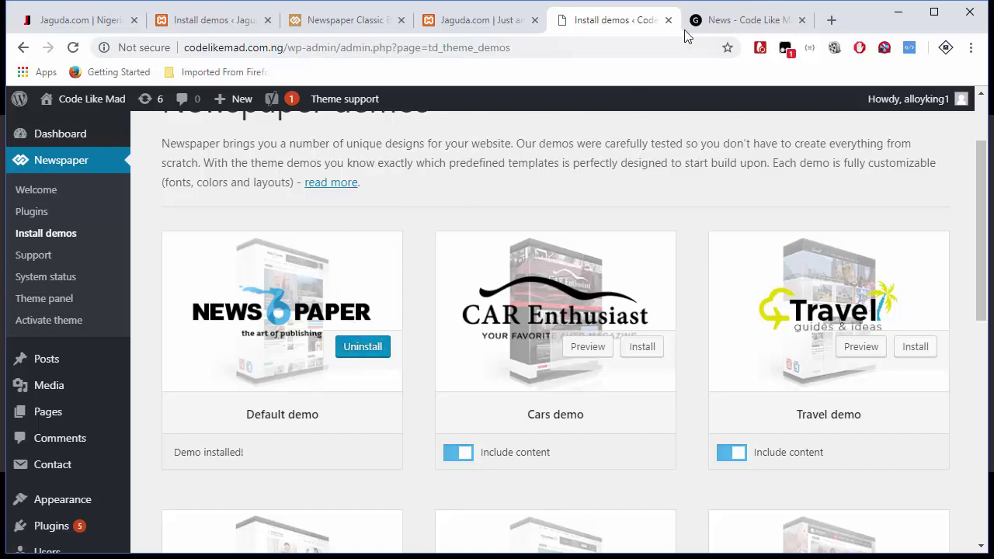
View the live Code Like Mad homepage to examine the layout of the Newspaper default demo
click(741, 21)
scroll(431, 363, down, 2)
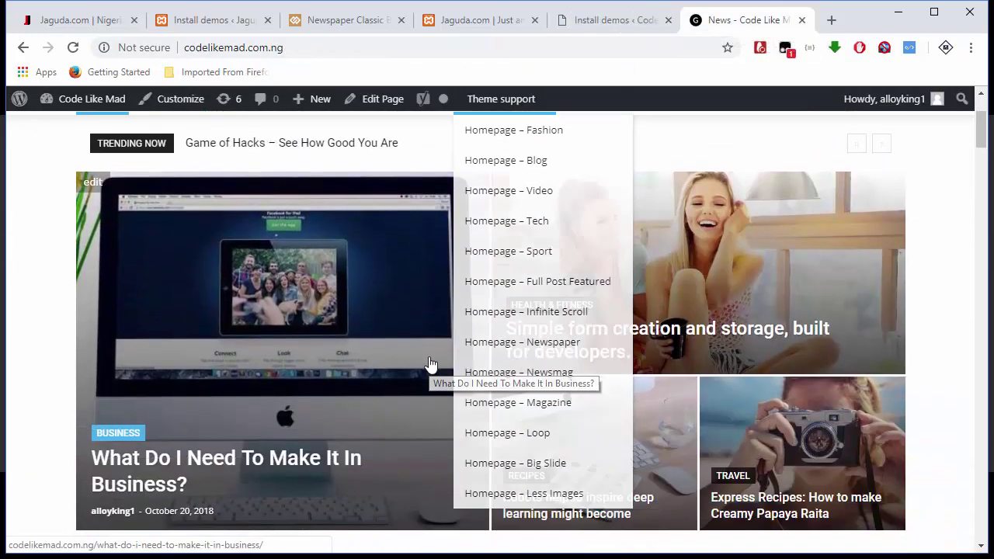
scroll(431, 364, down, 1)
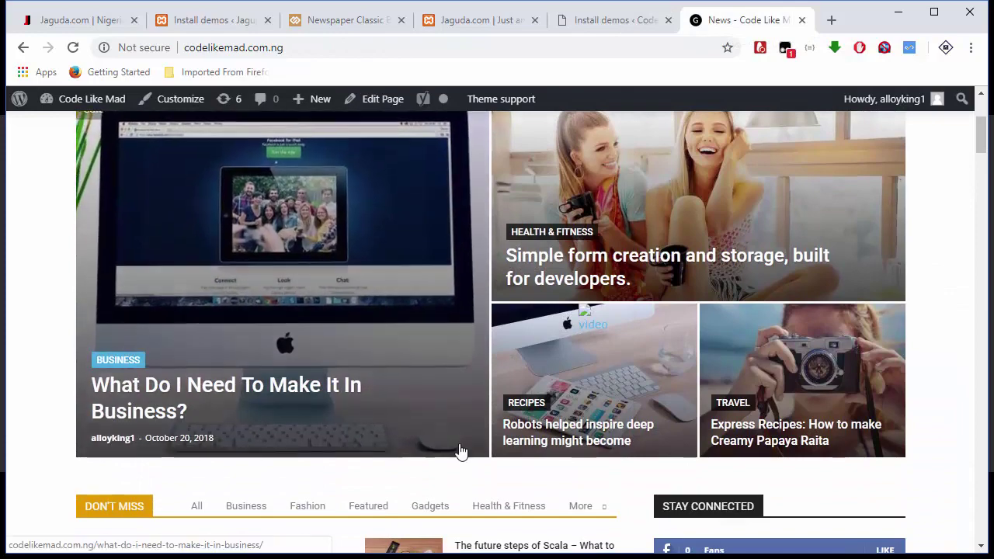
scroll(506, 466, down, 2)
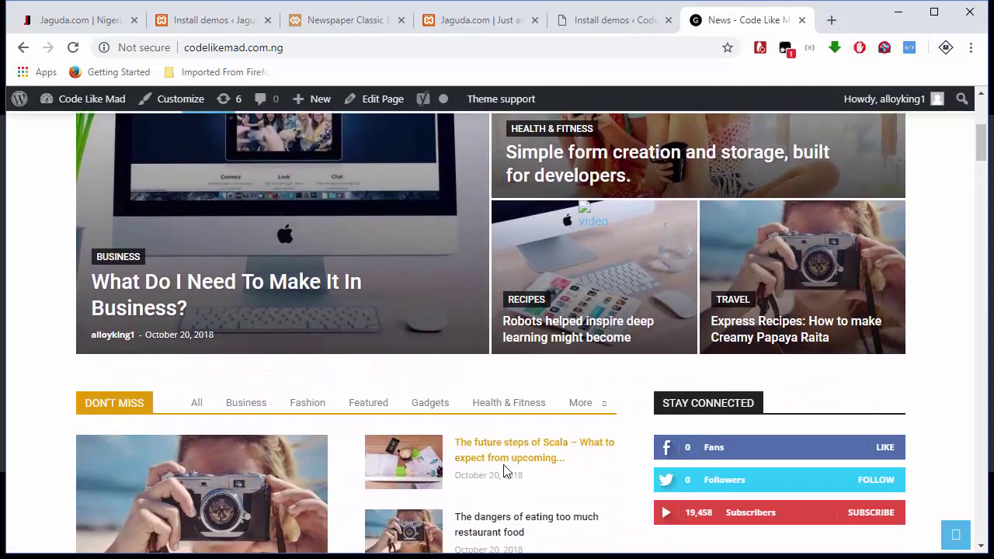
Examine the content sections of the Code Like Mad homepage from Don't Miss down to House Design
scroll(507, 469, up, 4)
scroll(505, 471, down, 8)
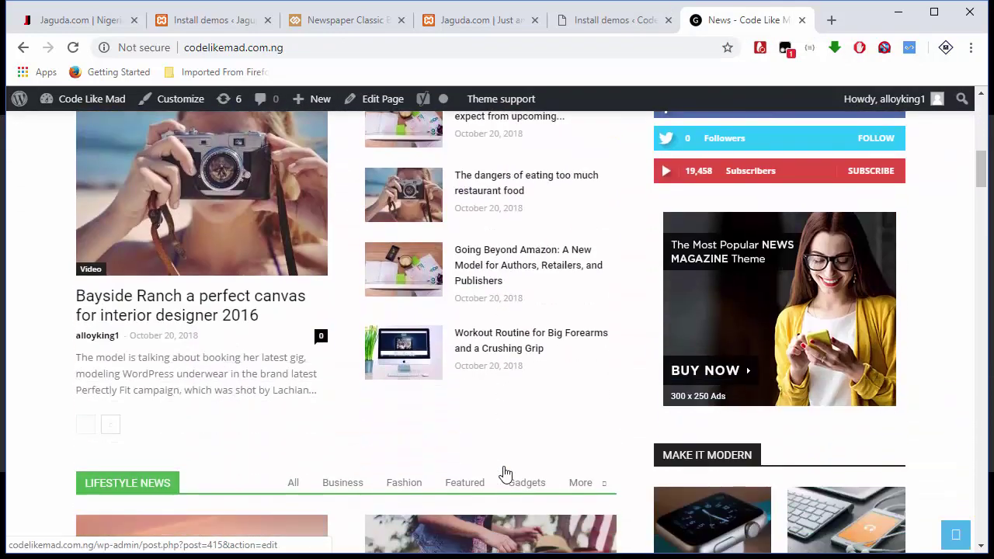
scroll(504, 472, down, 2)
scroll(504, 470, down, 1)
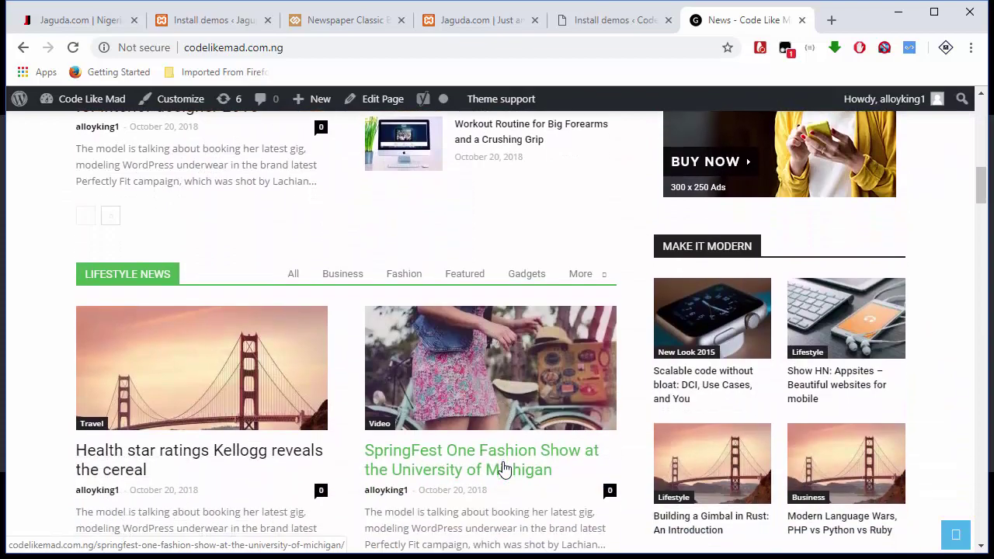
scroll(505, 465, down, 6)
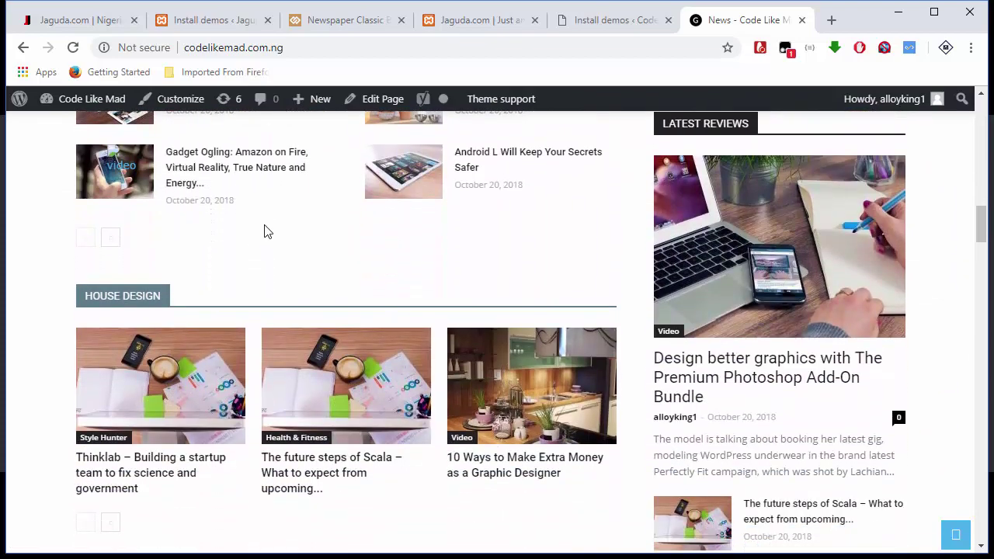
scroll(263, 230, up, 15)
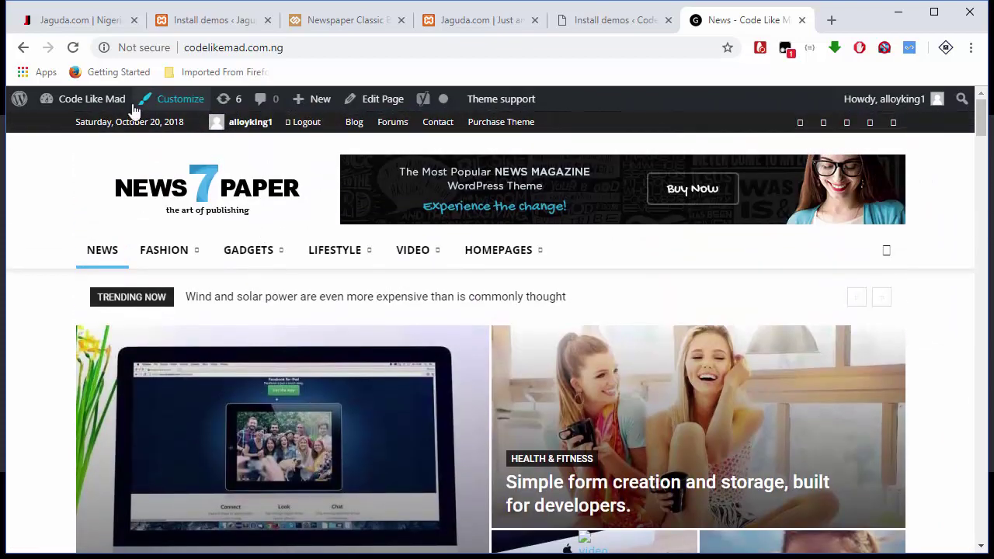
Switch to the live Jaguda.com homepage and examine its layout and content sections
click(69, 21)
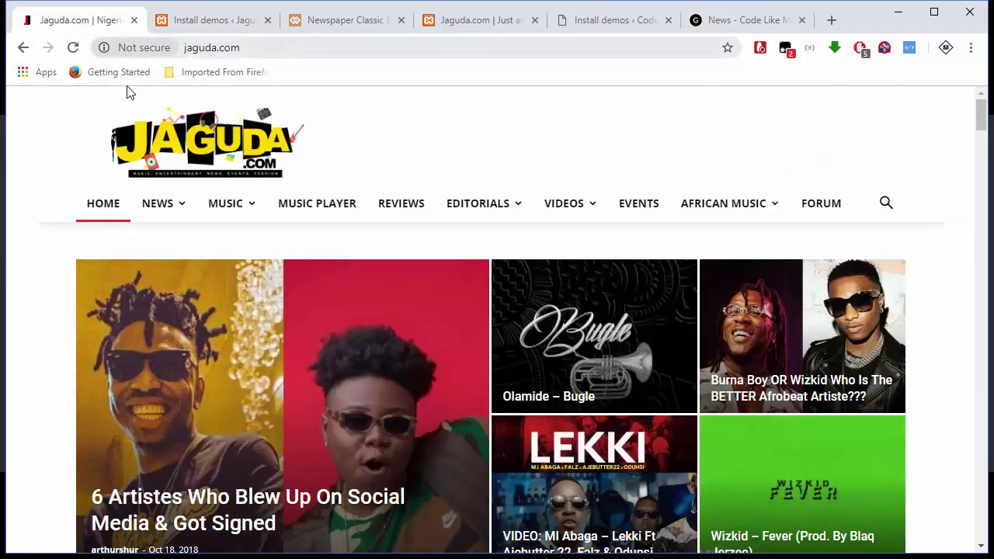
scroll(323, 488, down, 10)
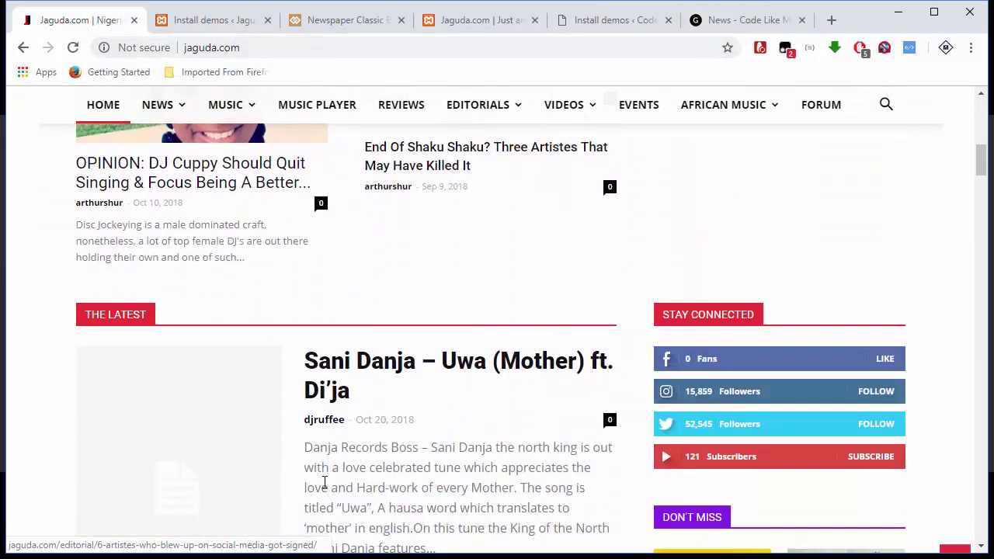
scroll(324, 481, down, 6)
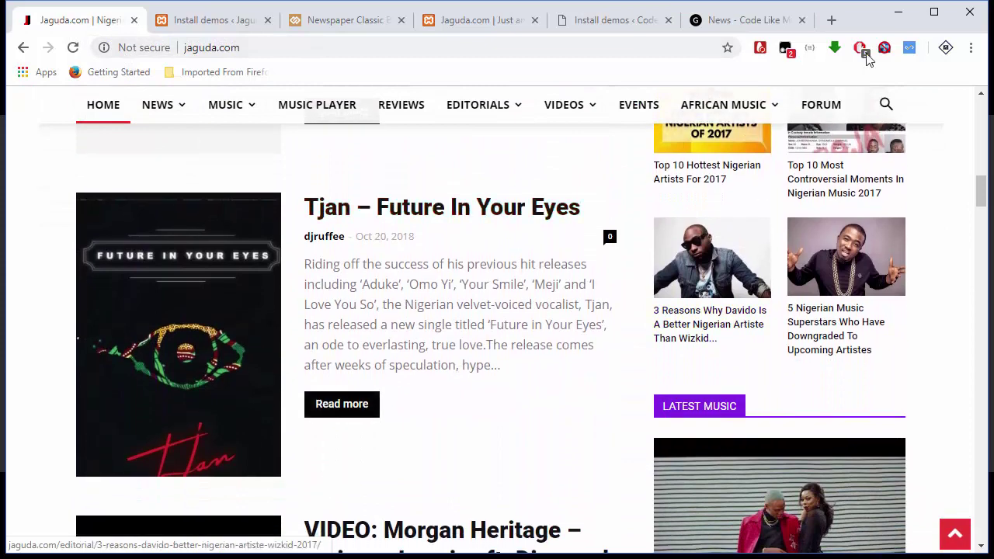
Return to the Code Like Mad homepage and compare its sections down to Tech and Gadgets with the Jaguda.com layout
click(747, 20)
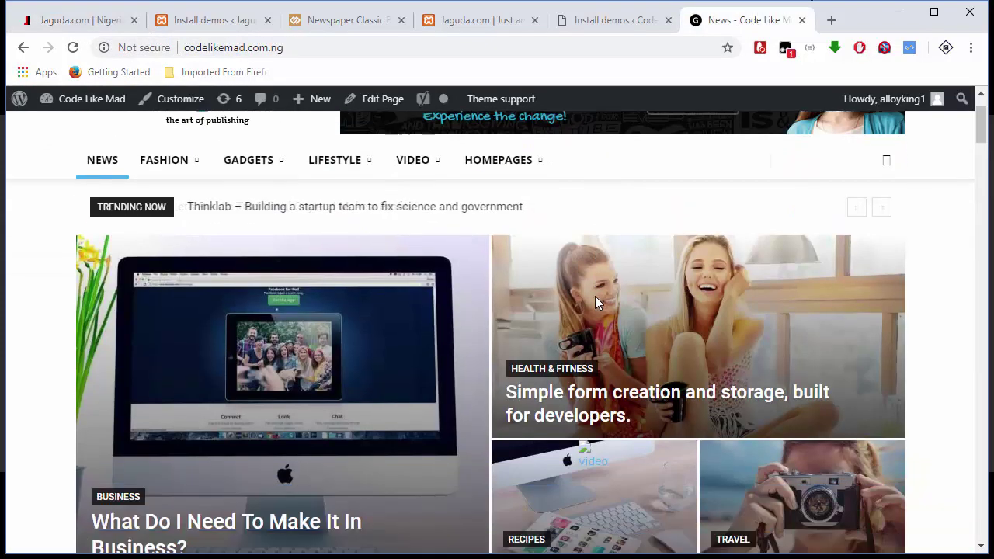
scroll(596, 297, down, 5)
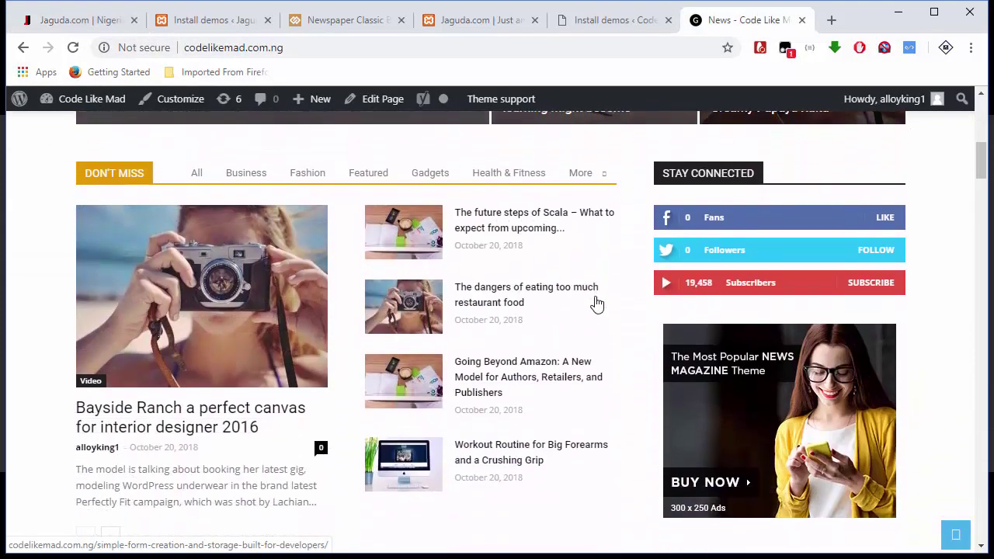
scroll(596, 302, down, 7)
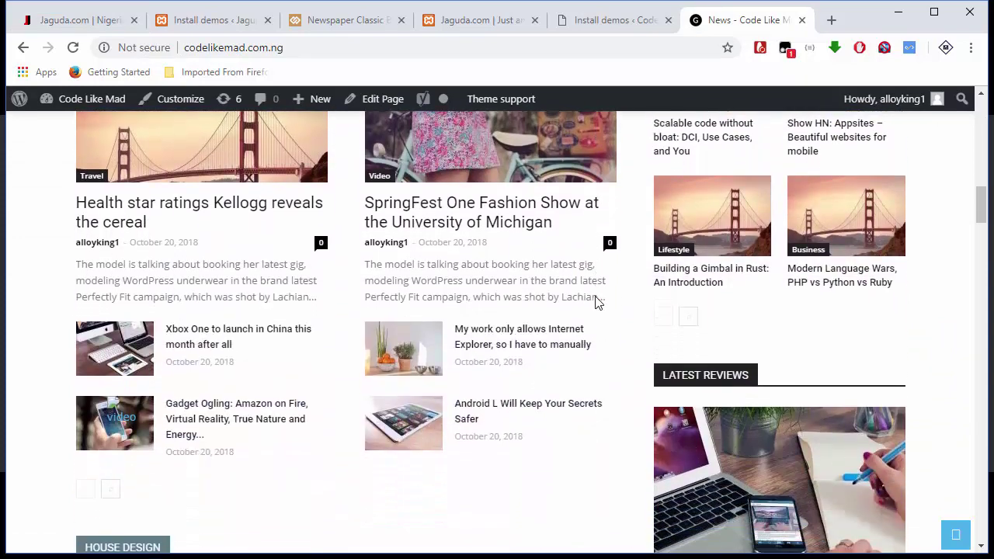
scroll(596, 303, down, 5)
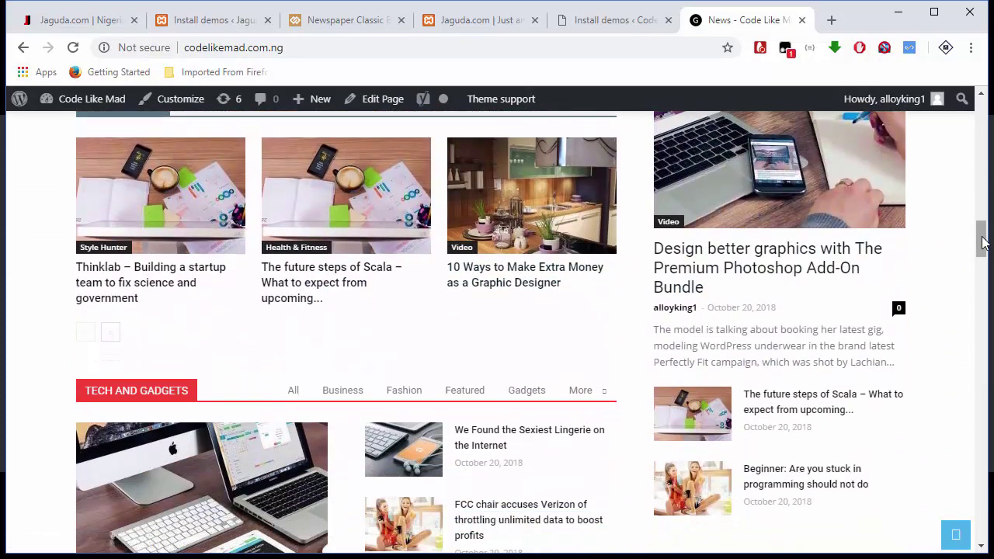
drag(982, 243, 970, 116)
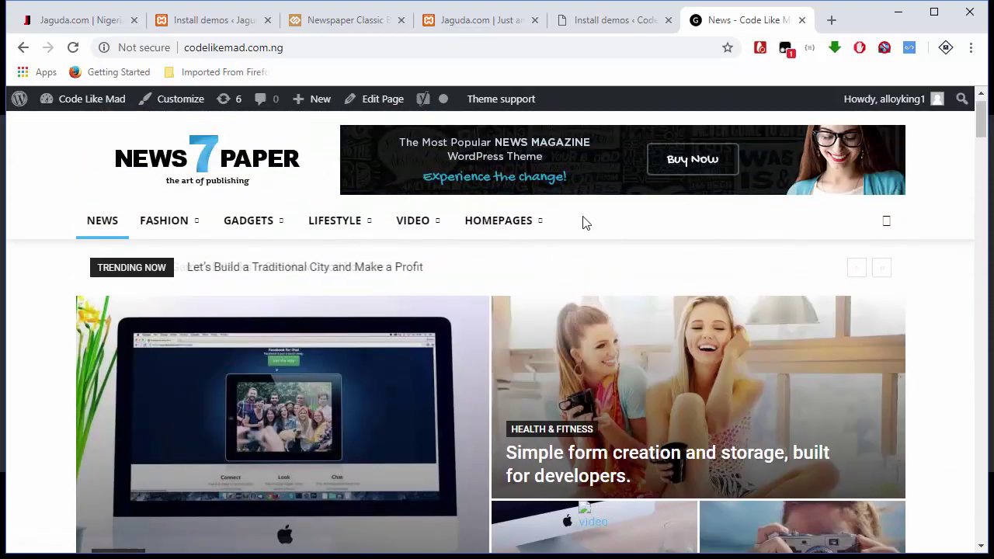
Check the Default demo on the Code Like Mad demo installation page and open the site's WordPress dashboard
click(599, 28)
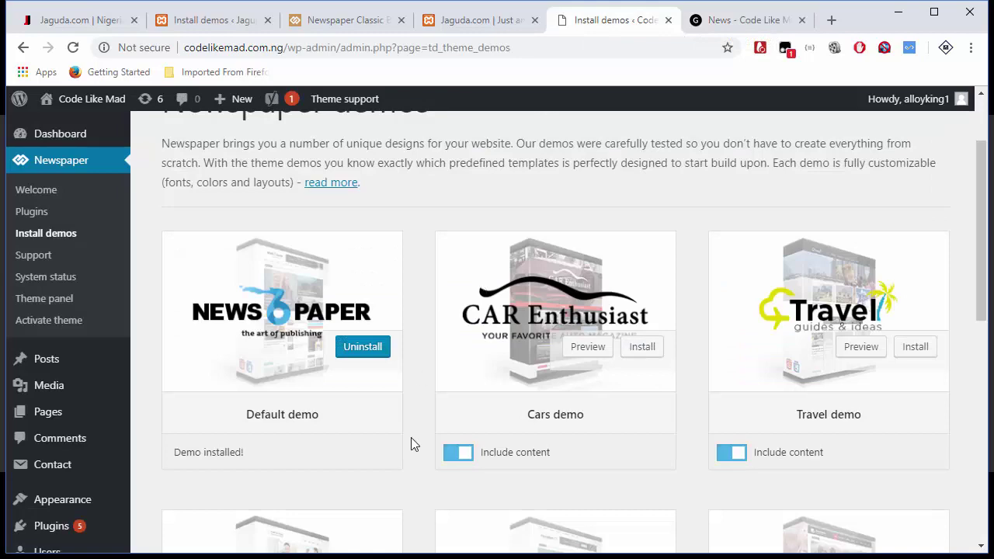
click(722, 21)
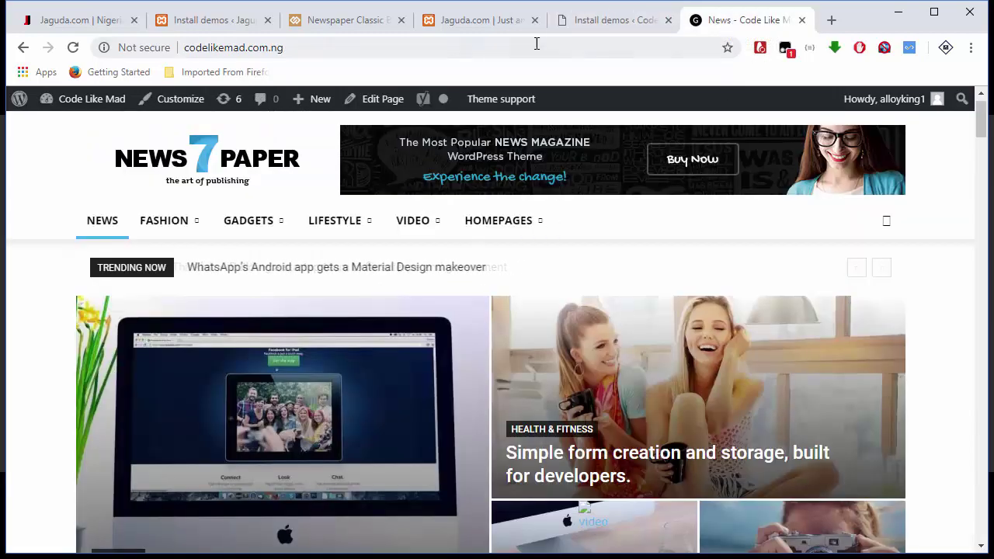
click(584, 28)
click(109, 138)
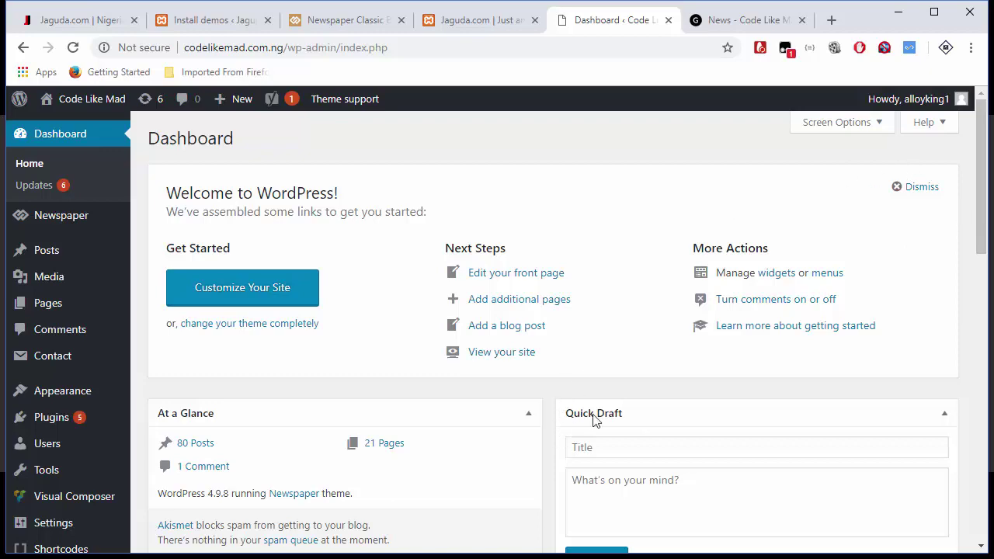
mouse_move(981, 233)
mouse_down()
mouse_move(967, 444)
mouse_move(971, 217)
mouse_up()
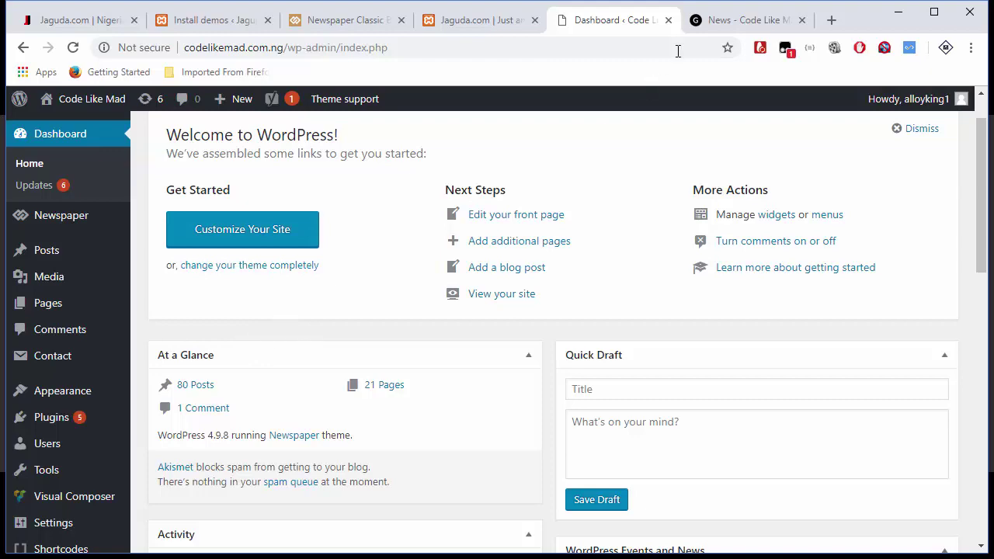
View the Code Like Mad homepage's featured and Don't Miss sections again and return to the WordPress dashboard
click(742, 21)
scroll(358, 389, down, 6)
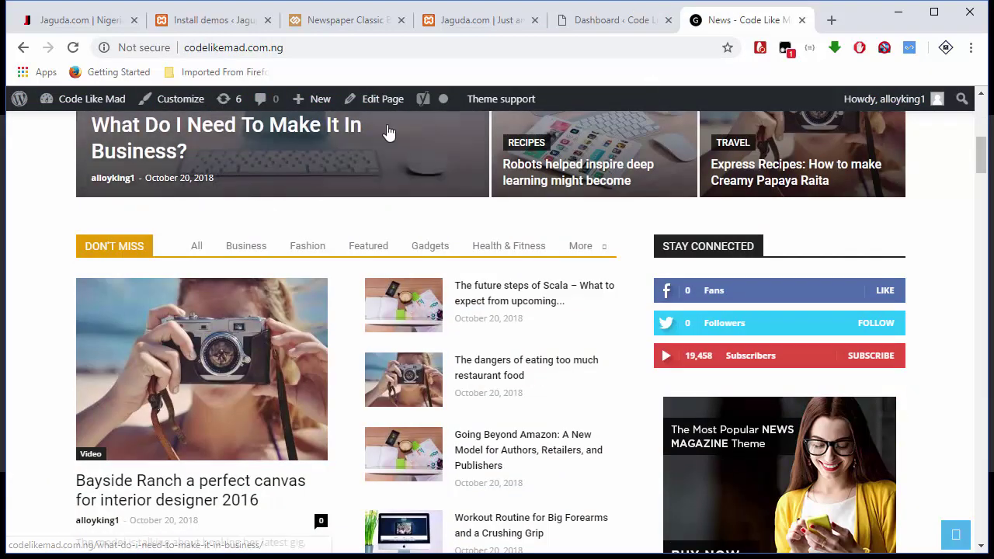
click(599, 30)
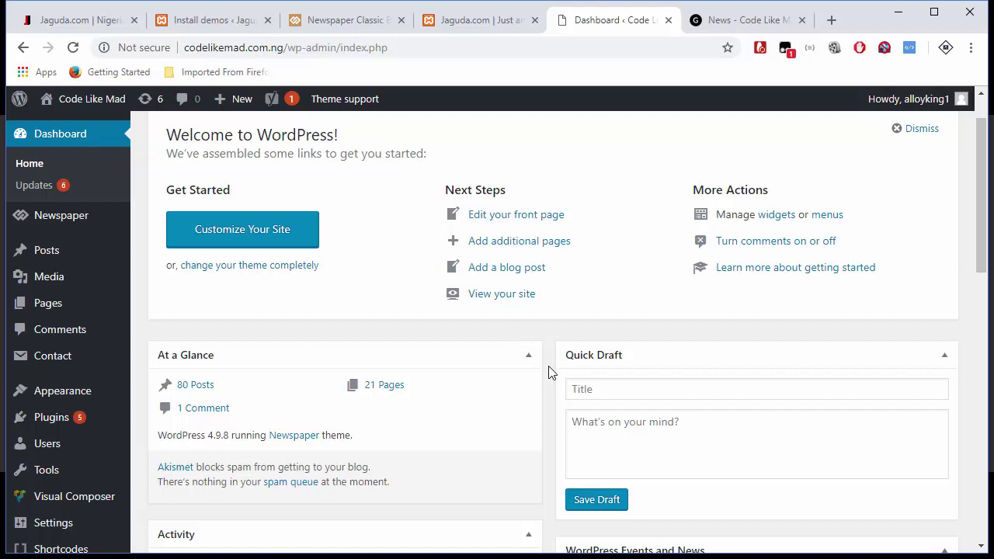
key(shift+Tab)
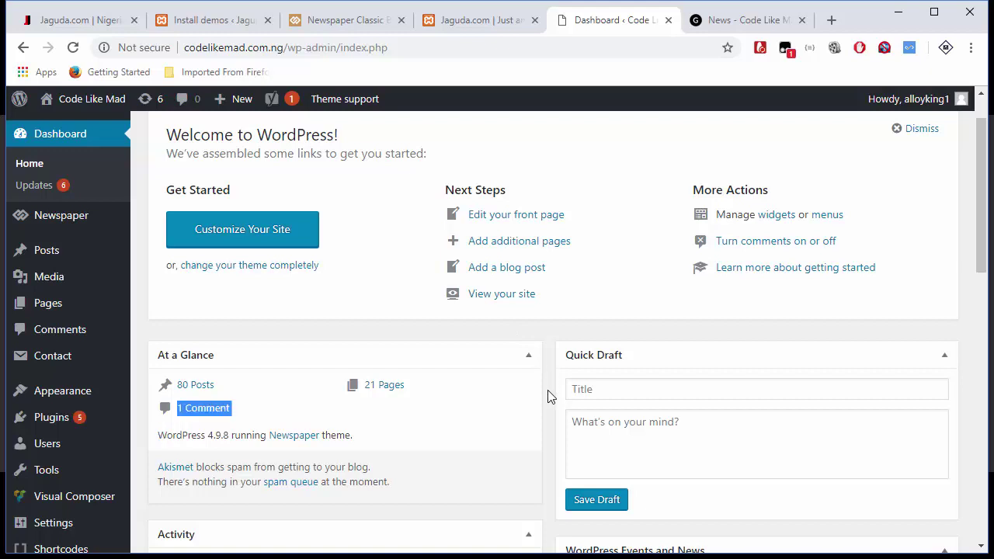
click(546, 395)
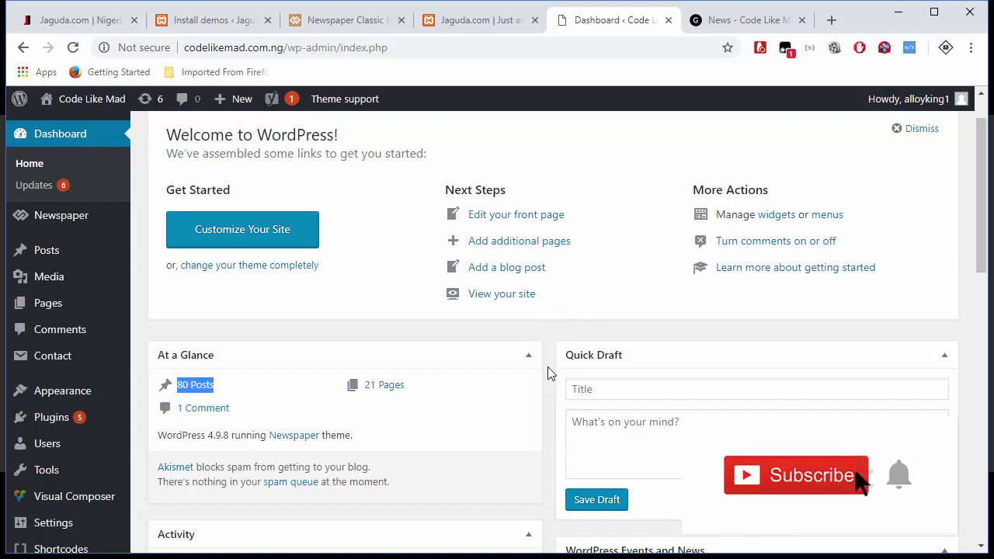
click(549, 373)
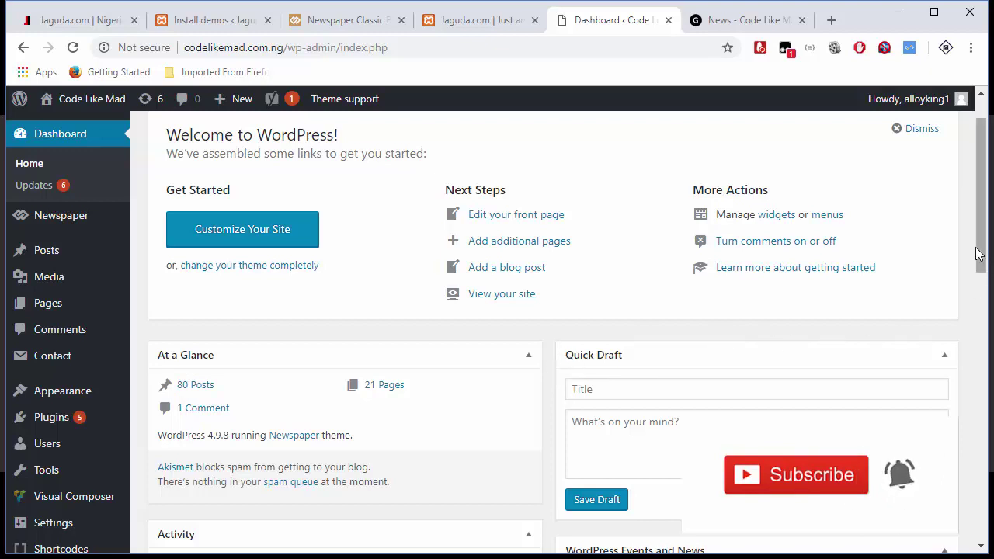
scroll(978, 273, down, 1)
drag(977, 273, 894, 326)
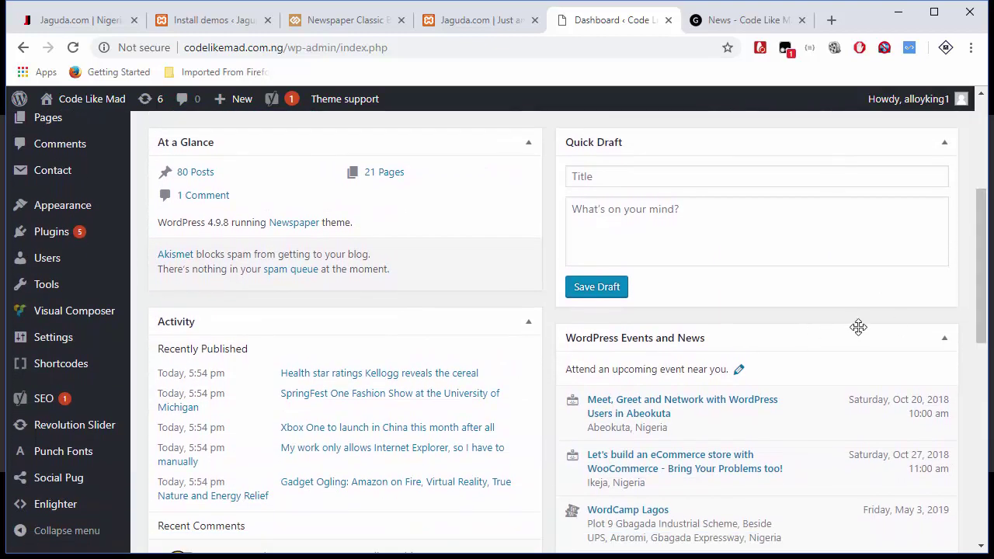
drag(984, 327, 988, 191)
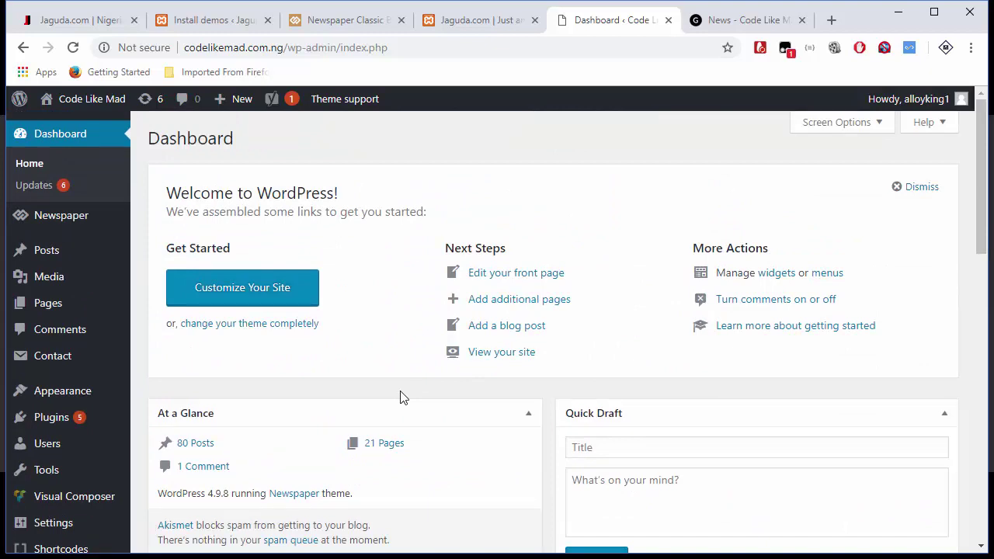
drag(549, 402, 548, 414)
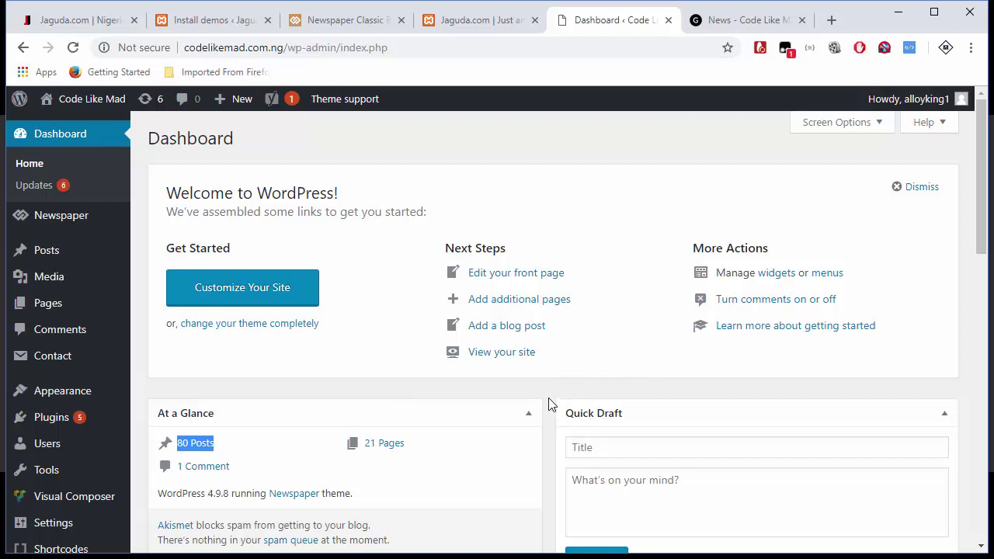
click(549, 404)
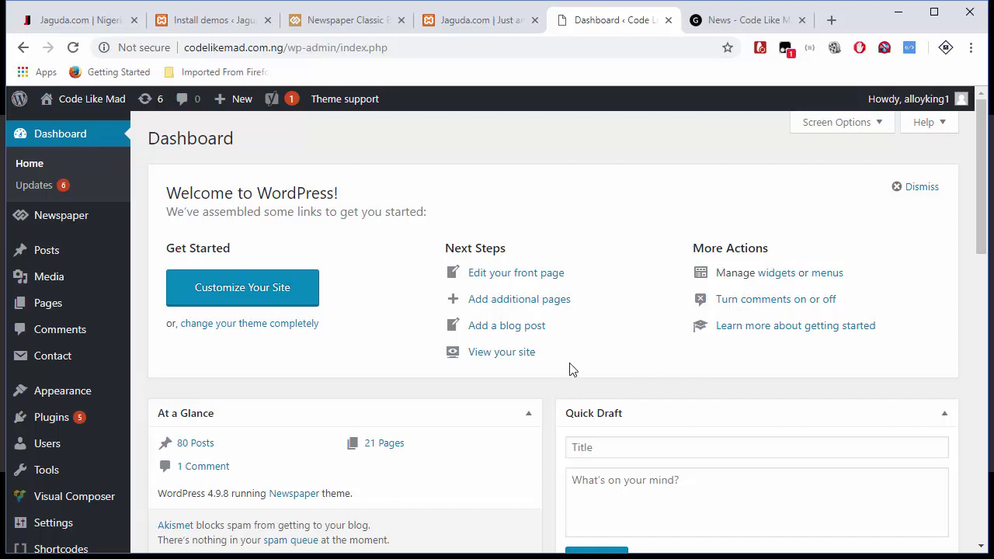
key(Tab)
click(604, 156)
drag(979, 166, 975, 241)
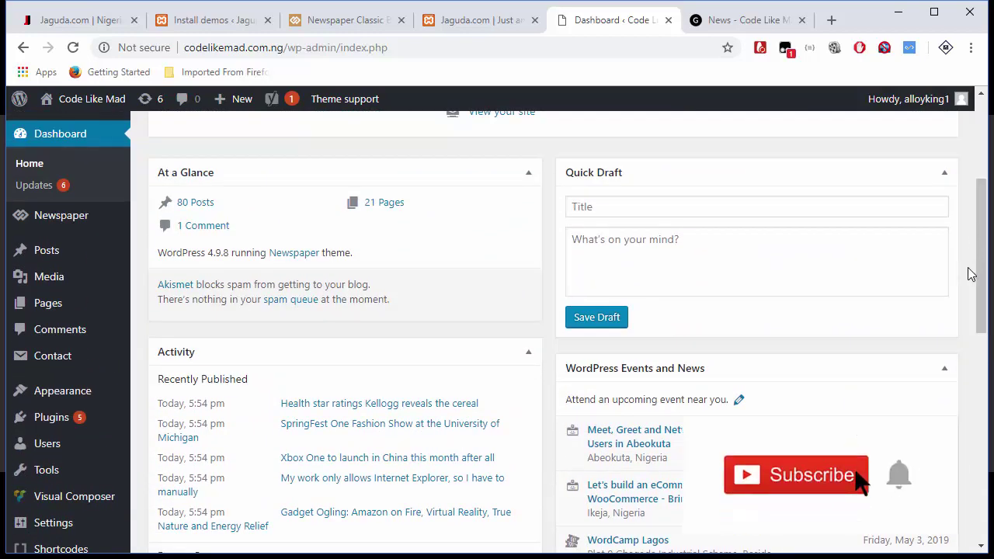
drag(973, 272, 969, 138)
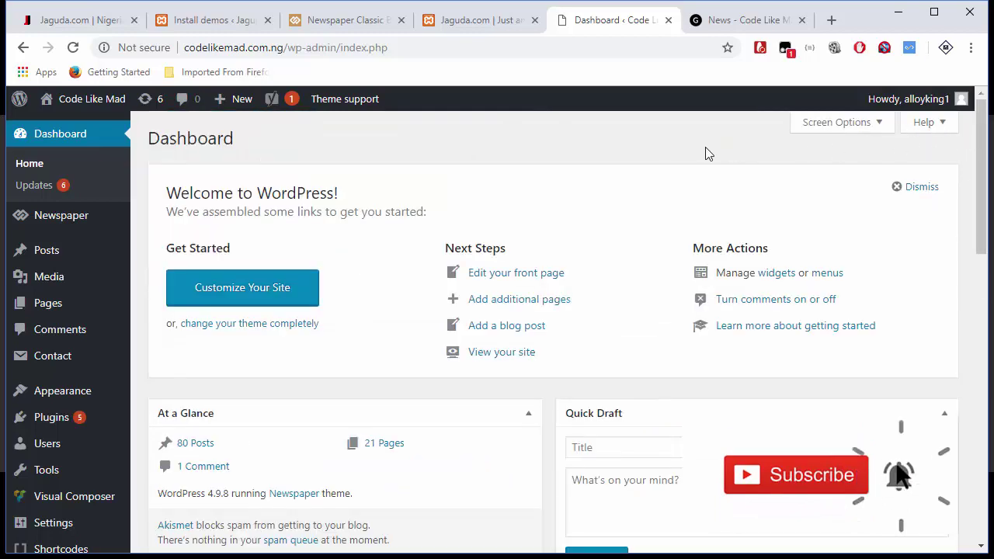